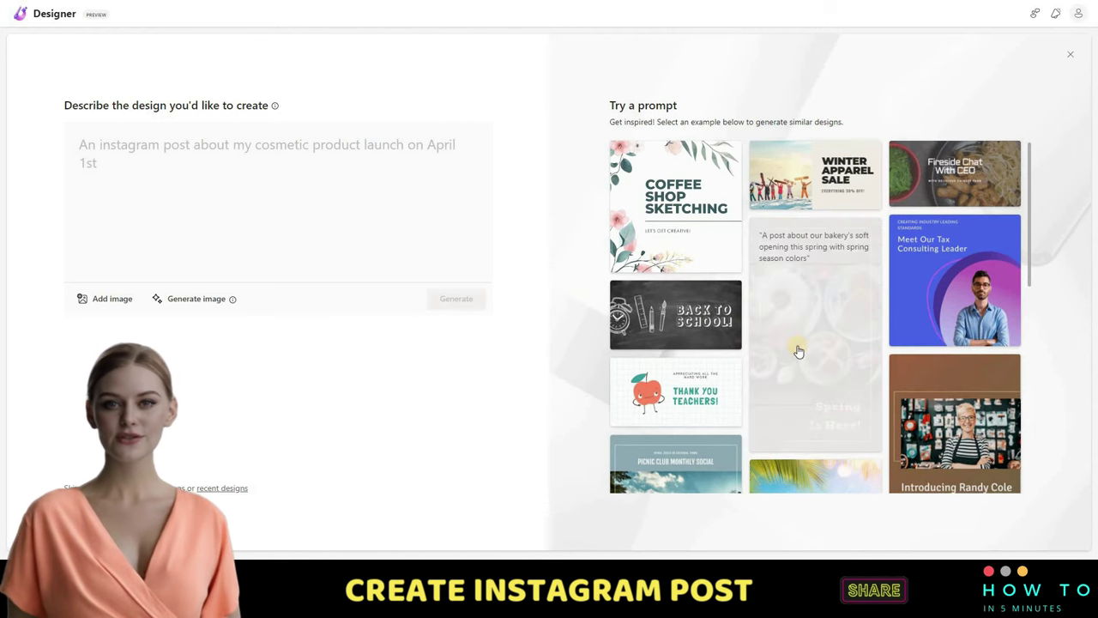
Scroll through Microsoft Designer's example prompt designs and back up to the prompt box.
scroll(798, 352, down, 3)
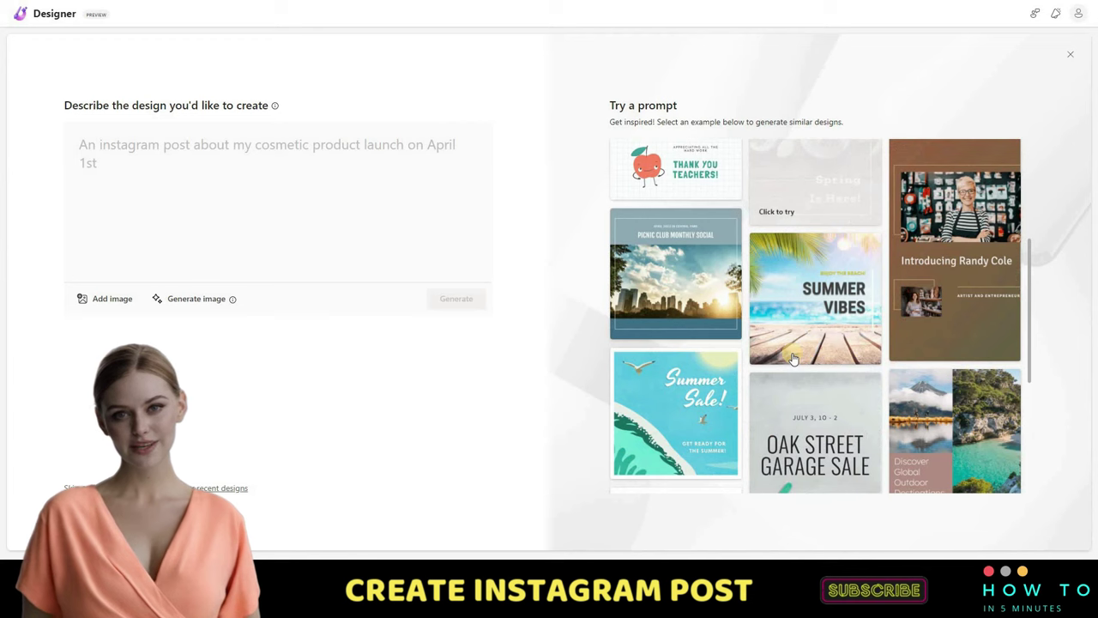
scroll(793, 358, down, 3)
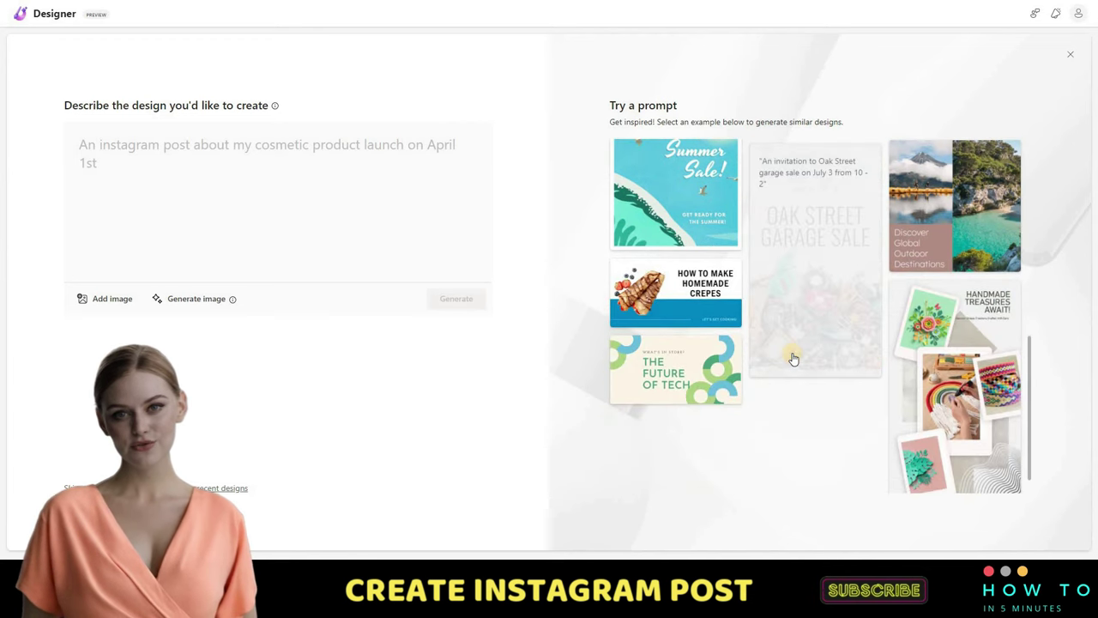
scroll(793, 361, down, 1)
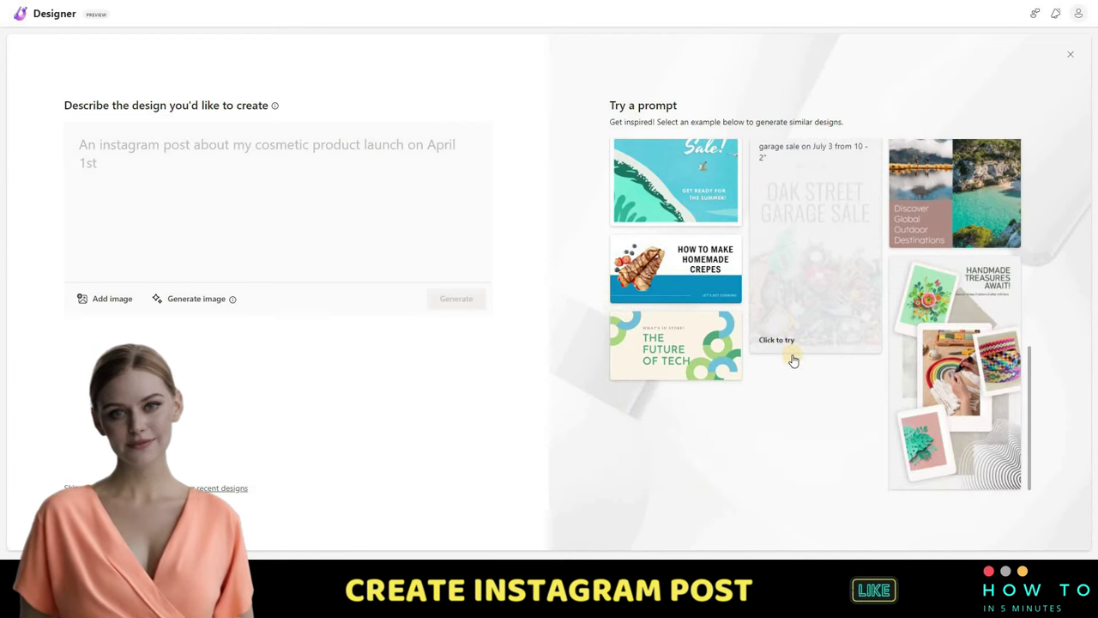
scroll(793, 360, up, 2)
scroll(794, 360, up, 2)
scroll(793, 360, up, 1)
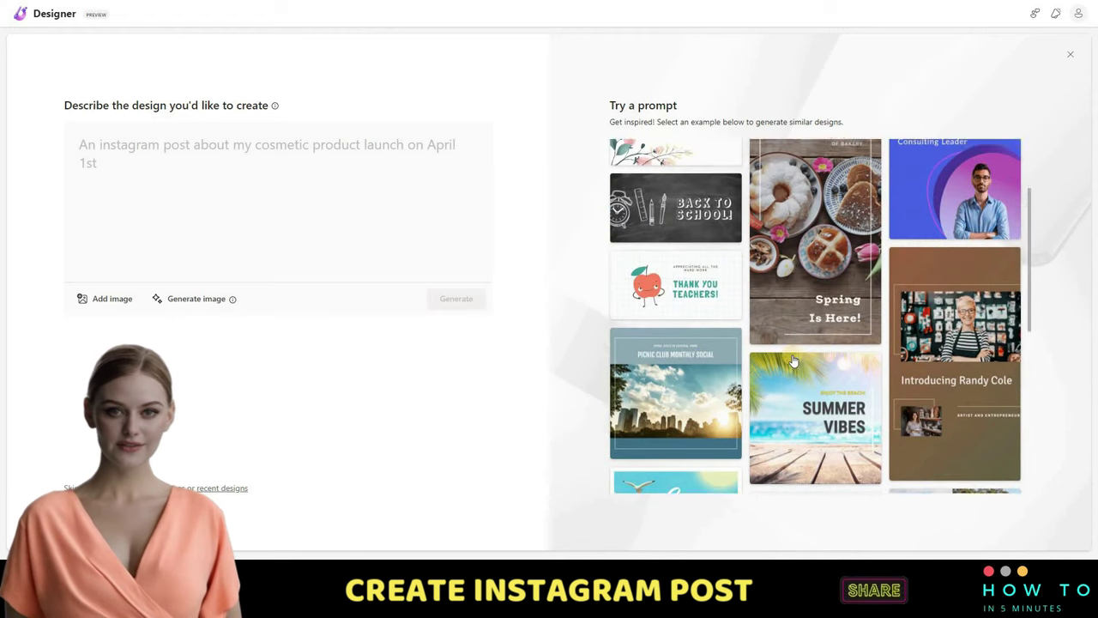
scroll(794, 361, up, 1)
scroll(794, 358, up, 1)
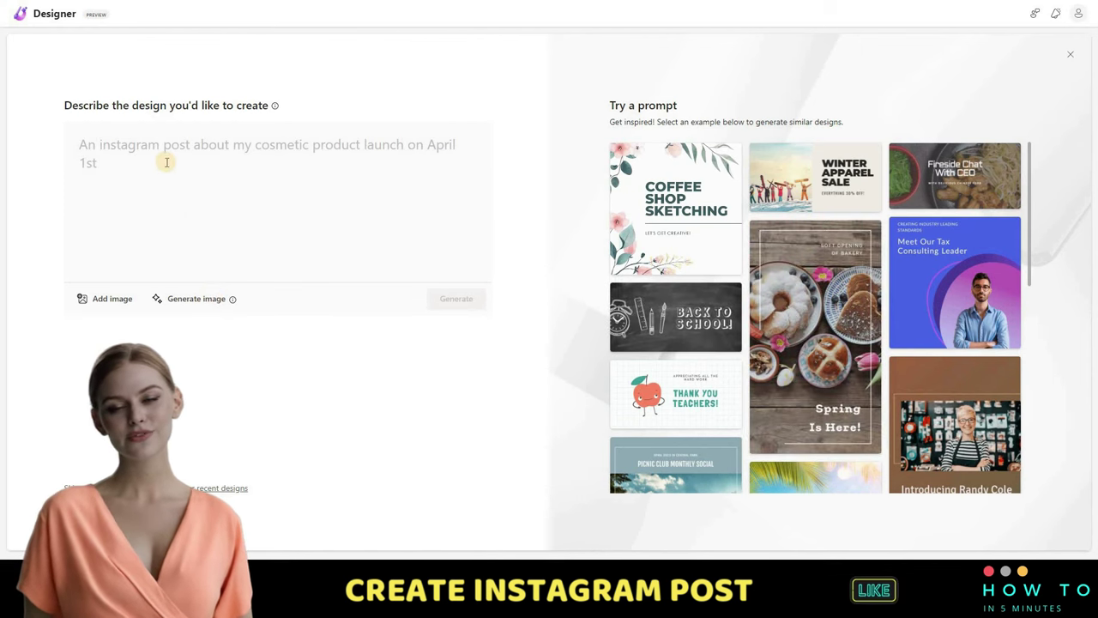
Generate designs from 'an instagram post about yoga class', then regenerate a fresh set.
text(an)
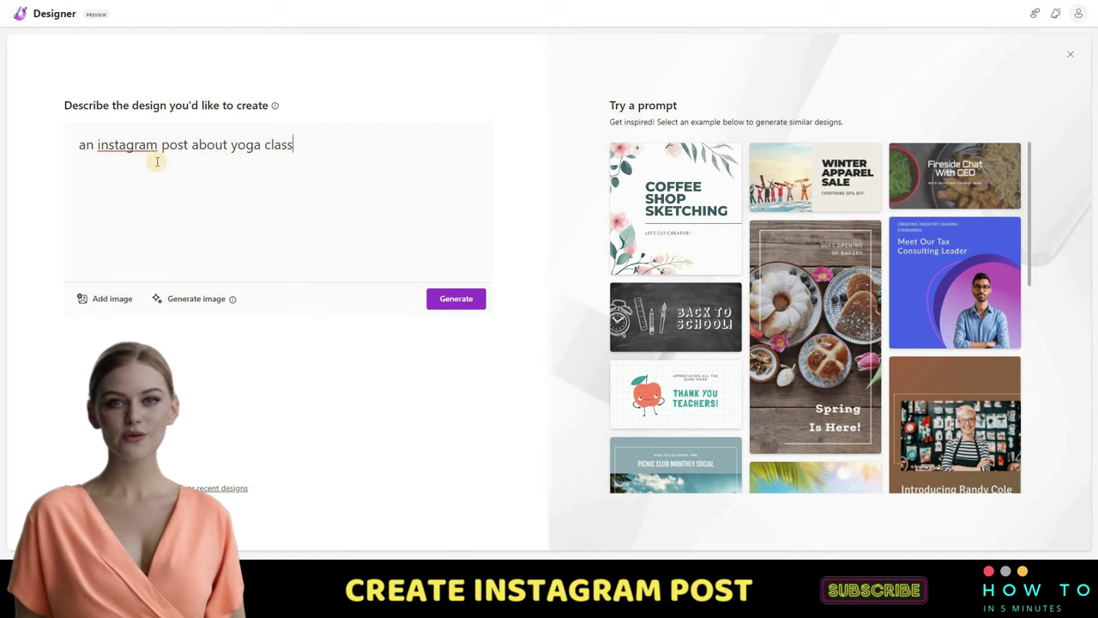
click(482, 298)
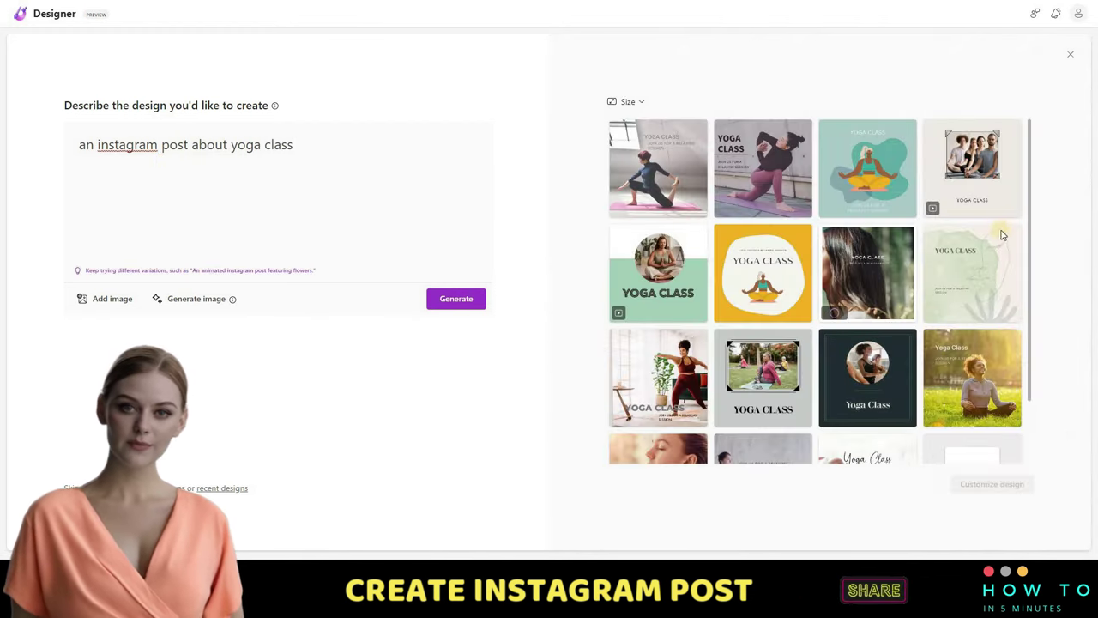
scroll(765, 386, down, 2)
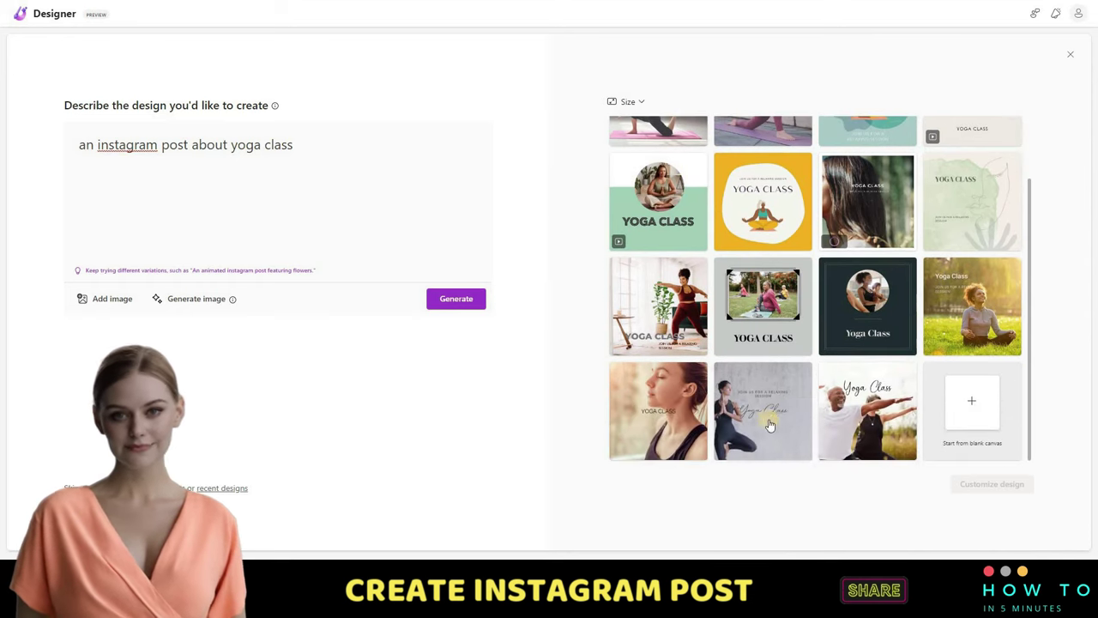
scroll(763, 343, up, 2)
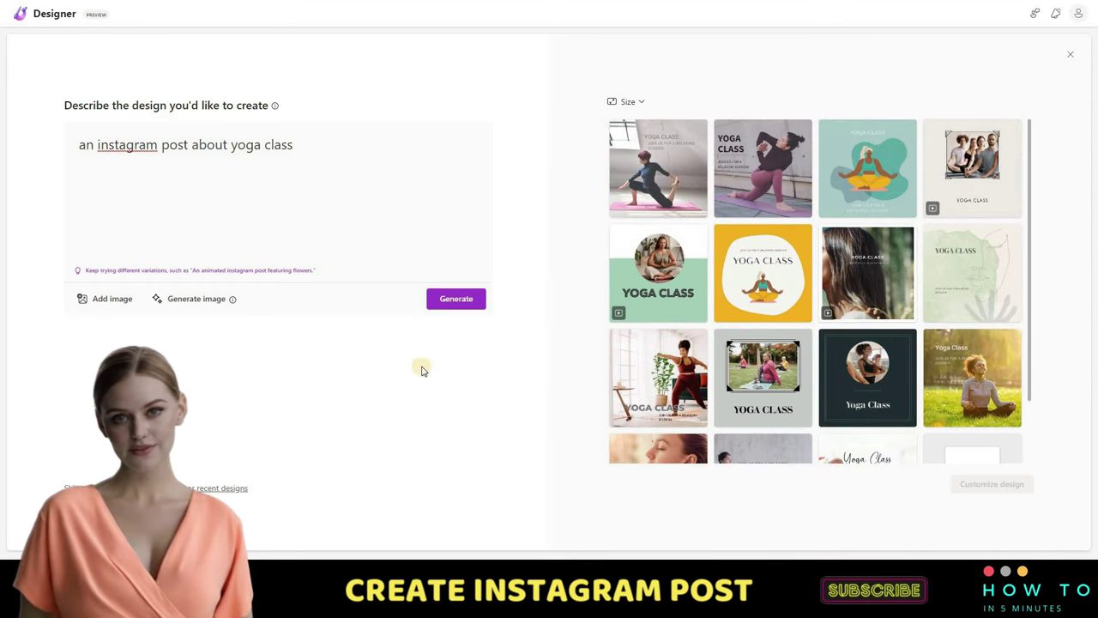
click(475, 300)
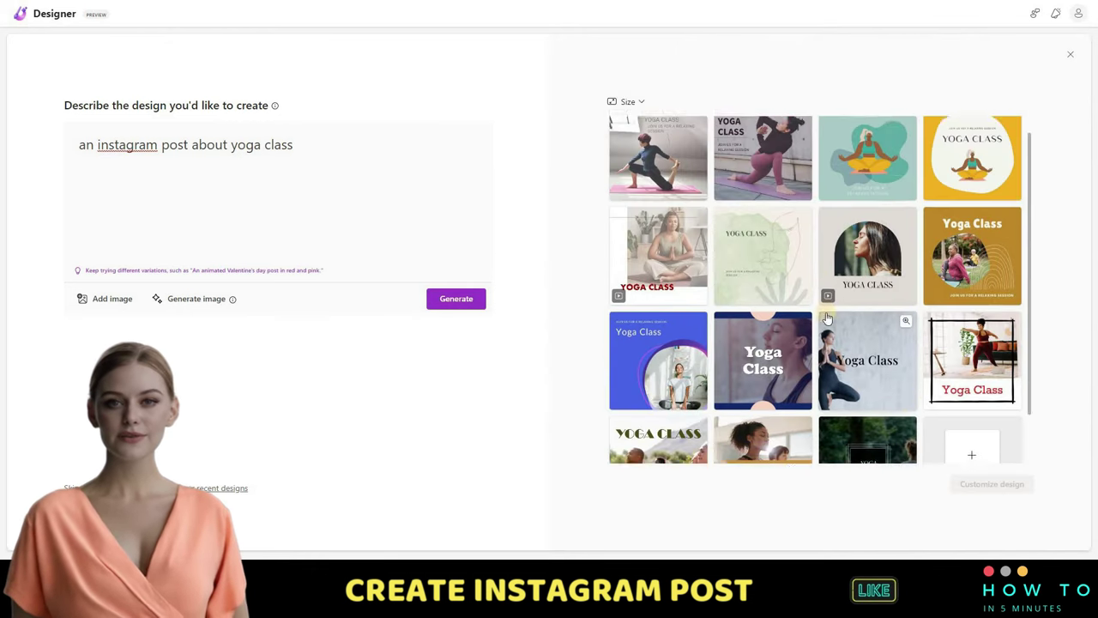
Pick the design of the woman stretching on the pink mat.
scroll(857, 258, down, 2)
scroll(892, 232, up, 2)
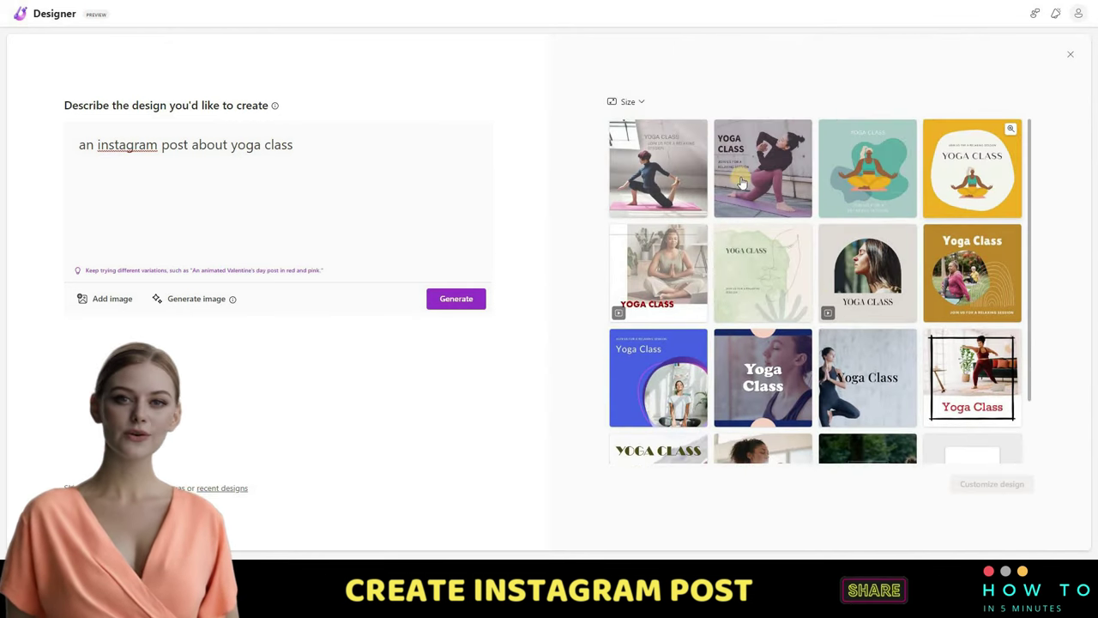
click(665, 178)
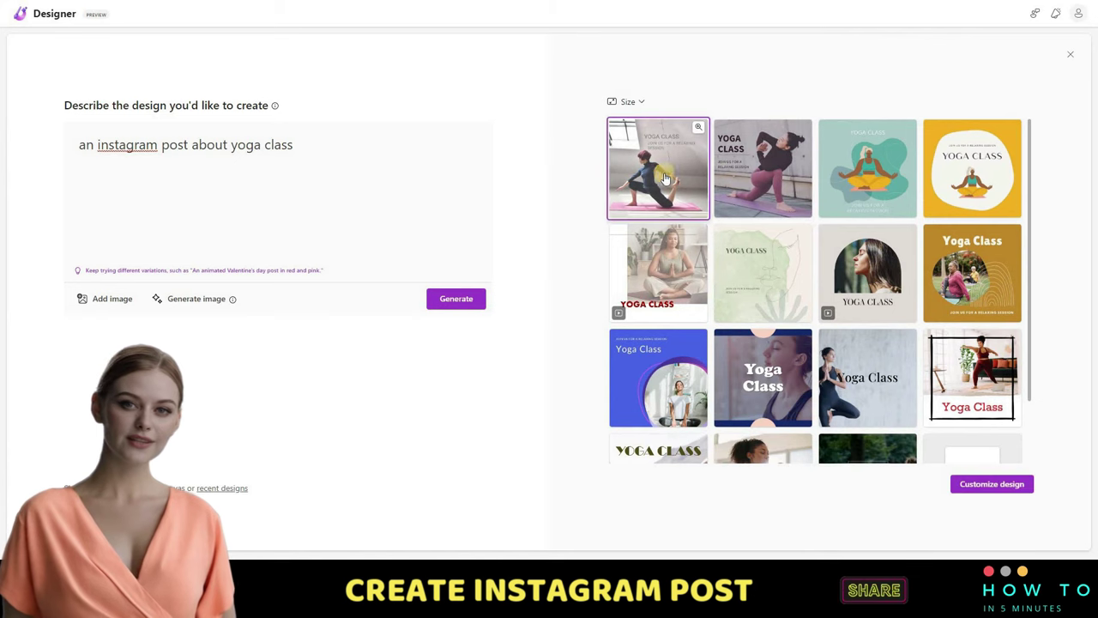
Open the pink-mat yoga design for editing and select its YOGA CLASS heading and background photo.
click(977, 482)
scroll(1042, 343, down, 5)
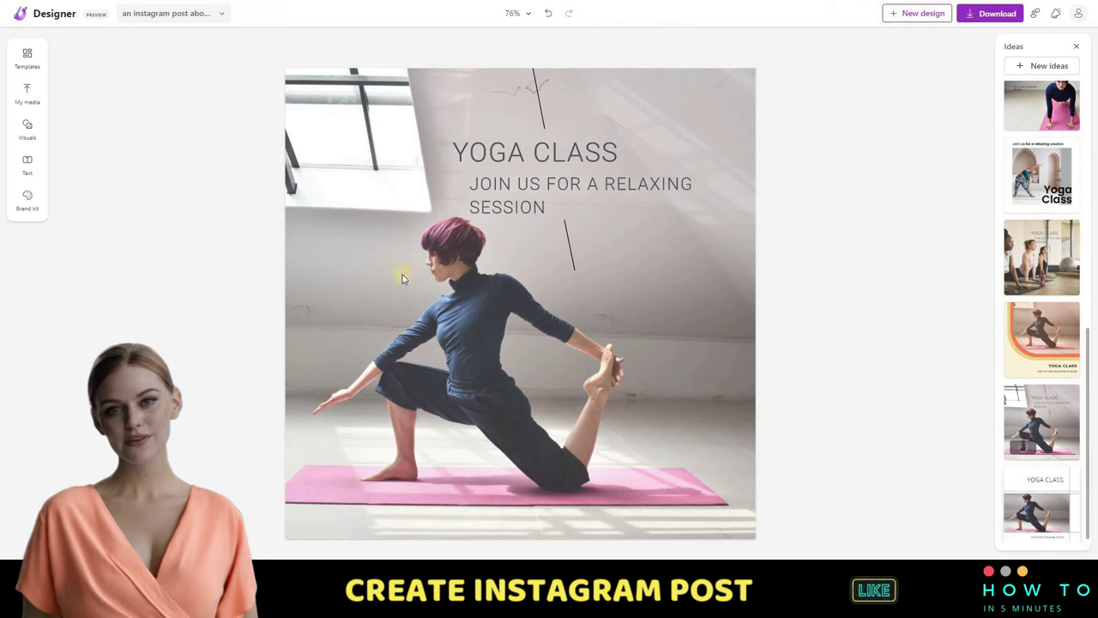
click(544, 147)
click(632, 266)
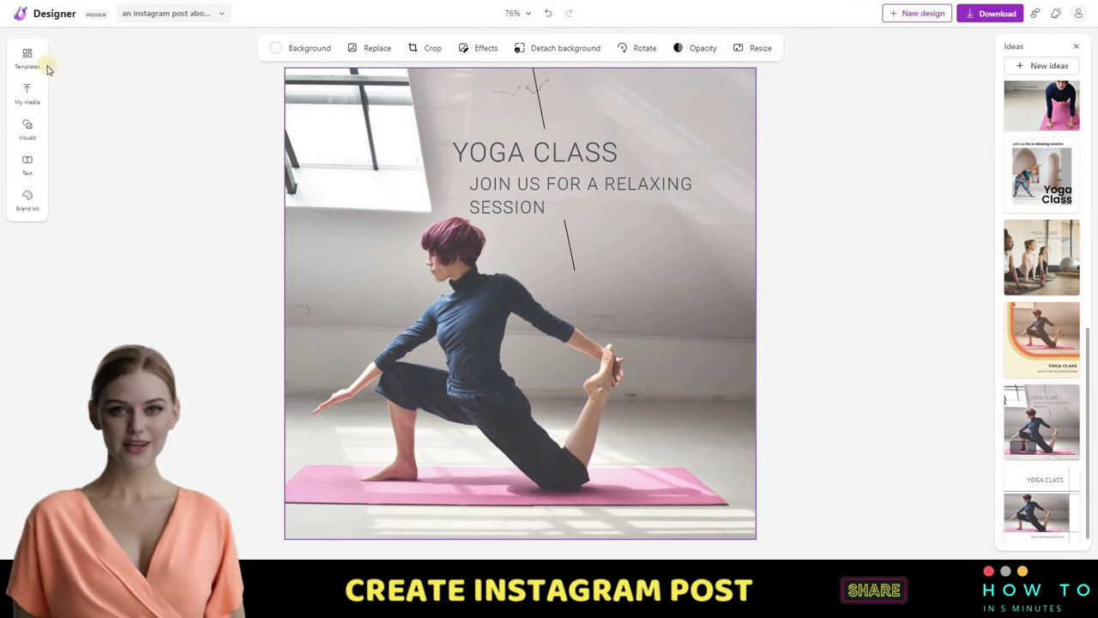
Browse the Templates panel for the yoga design.
click(35, 67)
scroll(194, 266, down, 2)
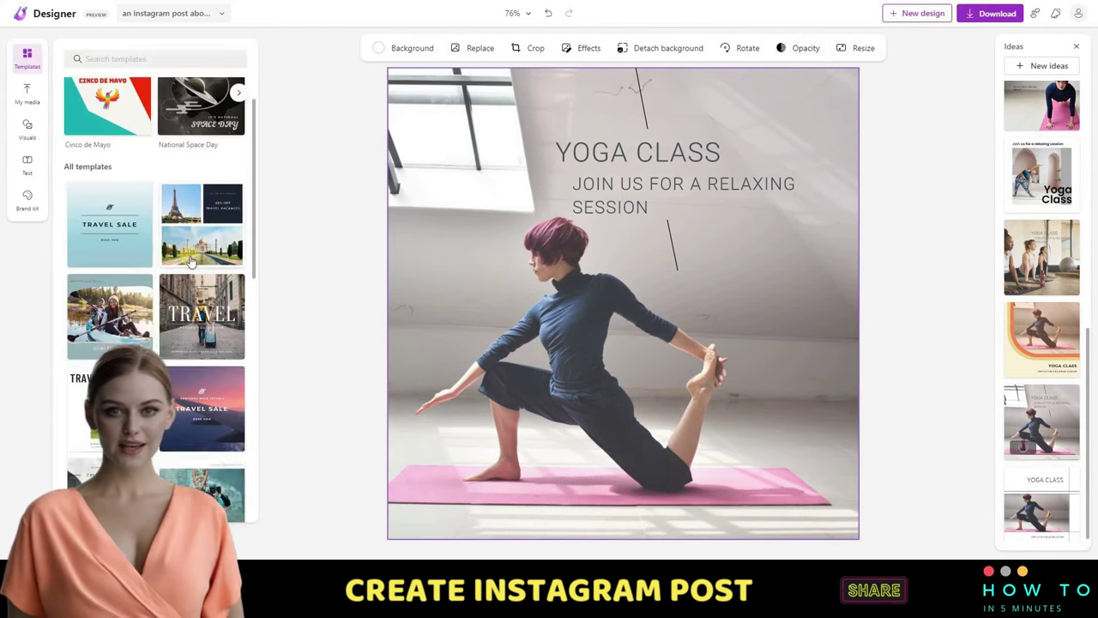
scroll(194, 266, down, 5)
scroll(194, 266, down, 5)
scroll(194, 266, down, 5)
scroll(194, 266, down, 5)
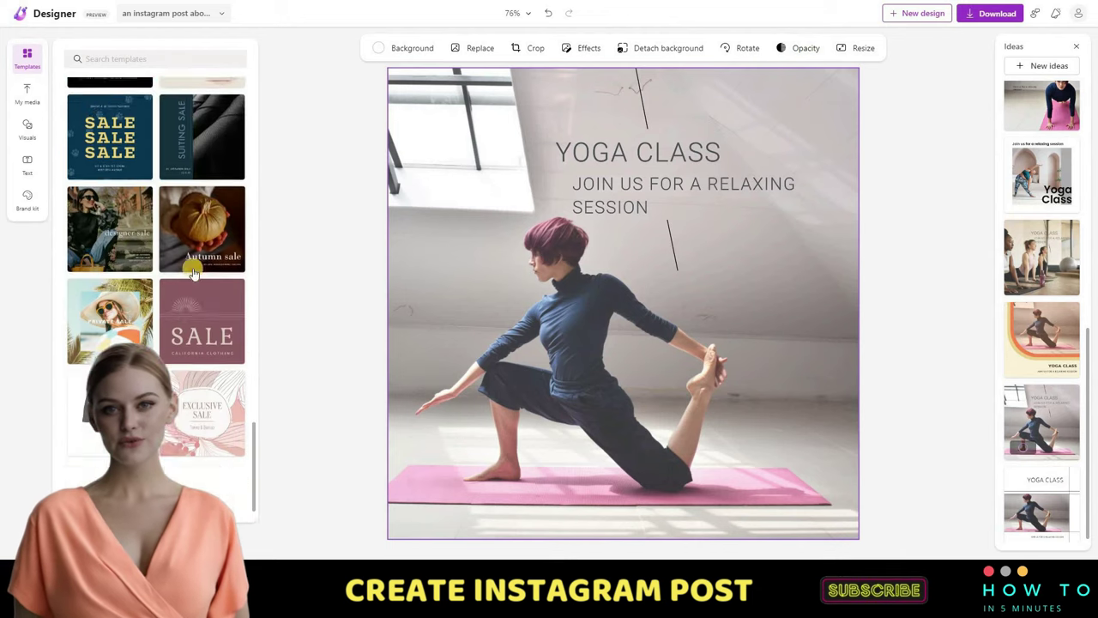
Look through the Visuals, Text and Brand kit panels, then deselect the background photo.
click(29, 133)
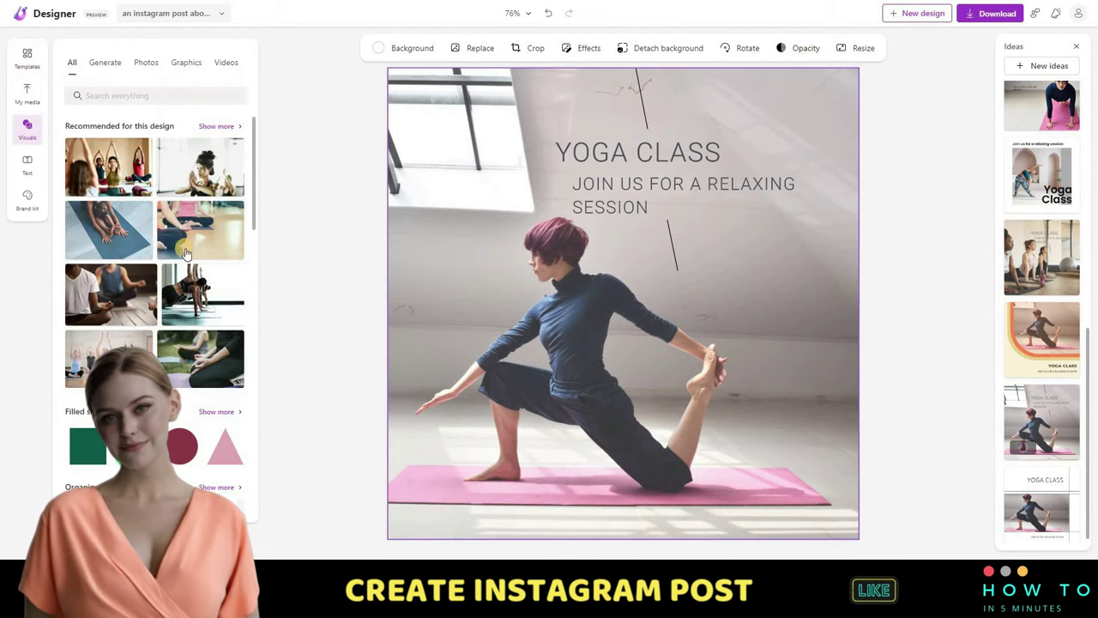
click(28, 172)
scroll(177, 332, down, 5)
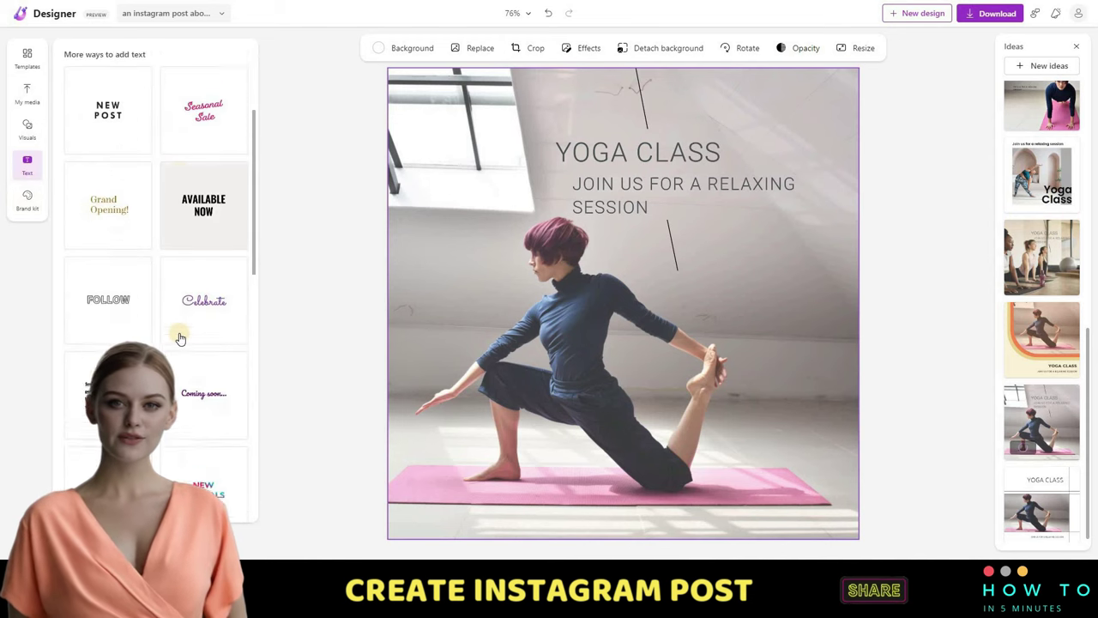
scroll(177, 332, down, 5)
scroll(177, 333, down, 5)
click(33, 202)
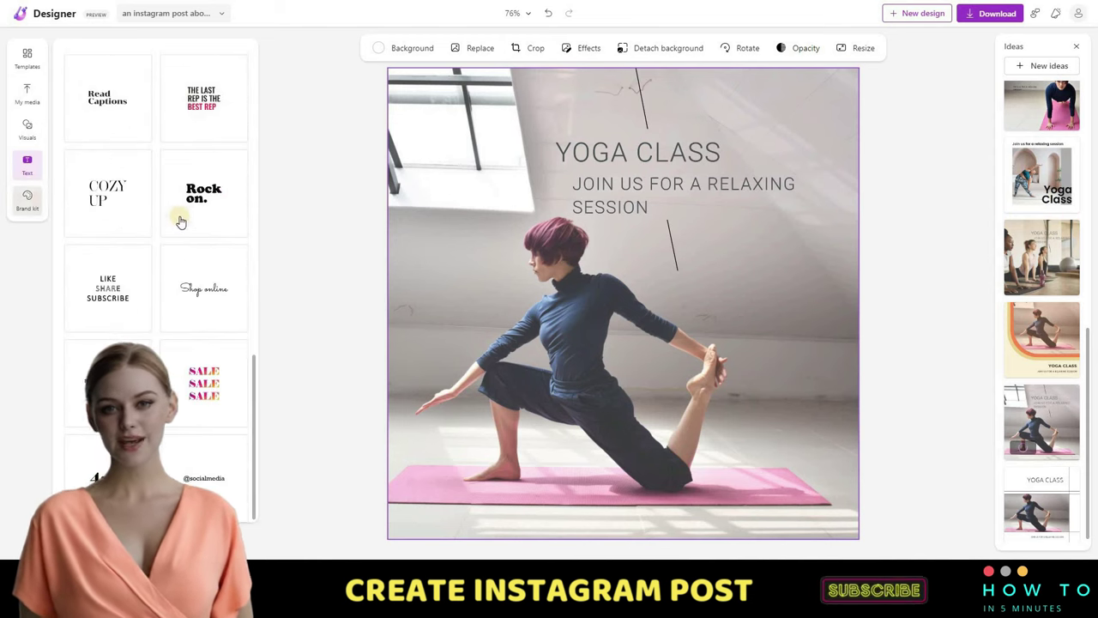
click(936, 139)
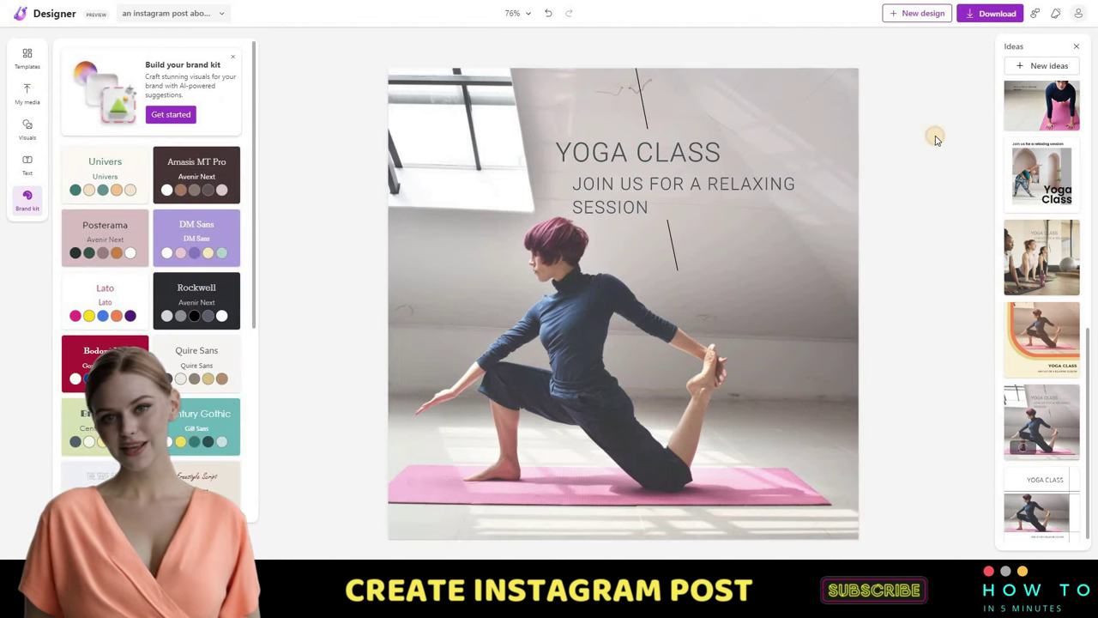
click(969, 14)
Download the yoga post as a PNG file and dismiss the completion message.
click(976, 86)
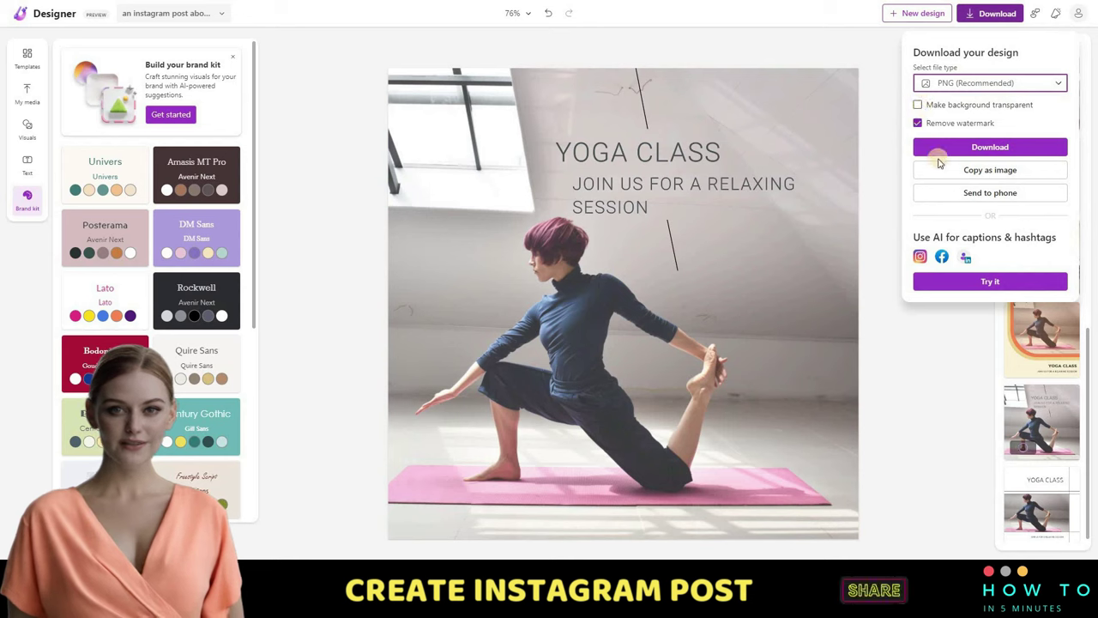
click(992, 149)
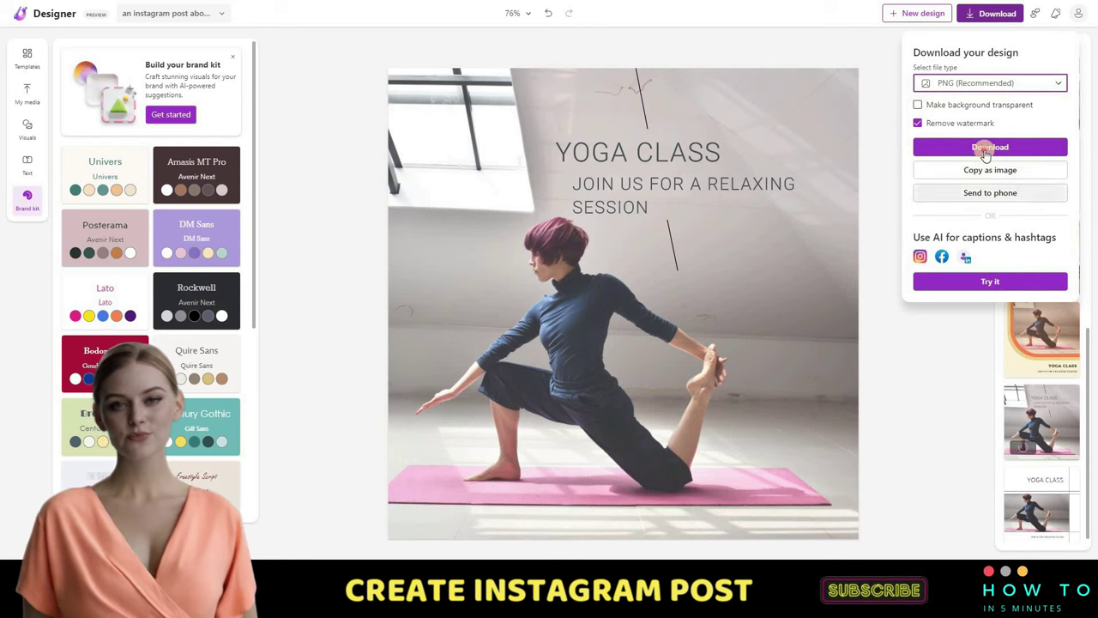
click(982, 147)
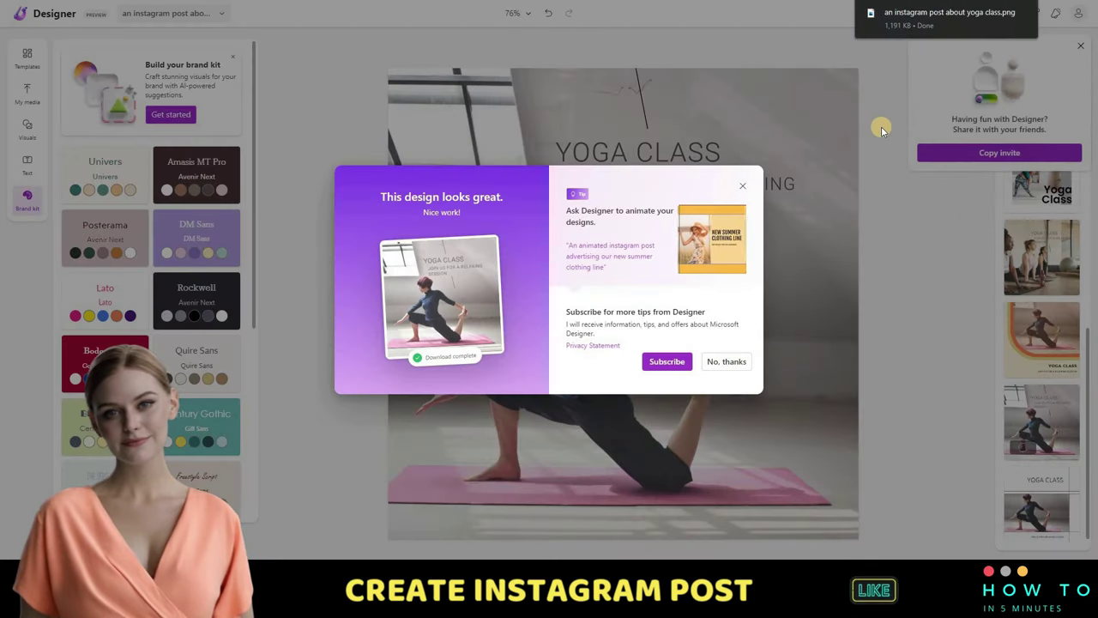
click(742, 185)
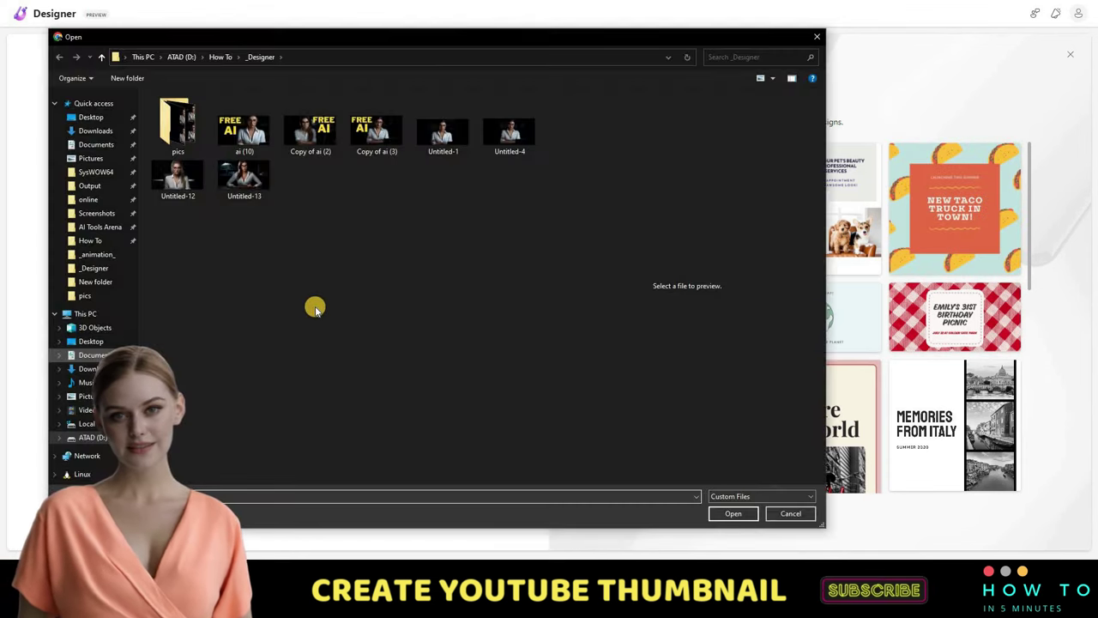
Add the Untitled-4 photo with the prompt 'a youtube thumbnail about AI TOOLS'.
click(509, 131)
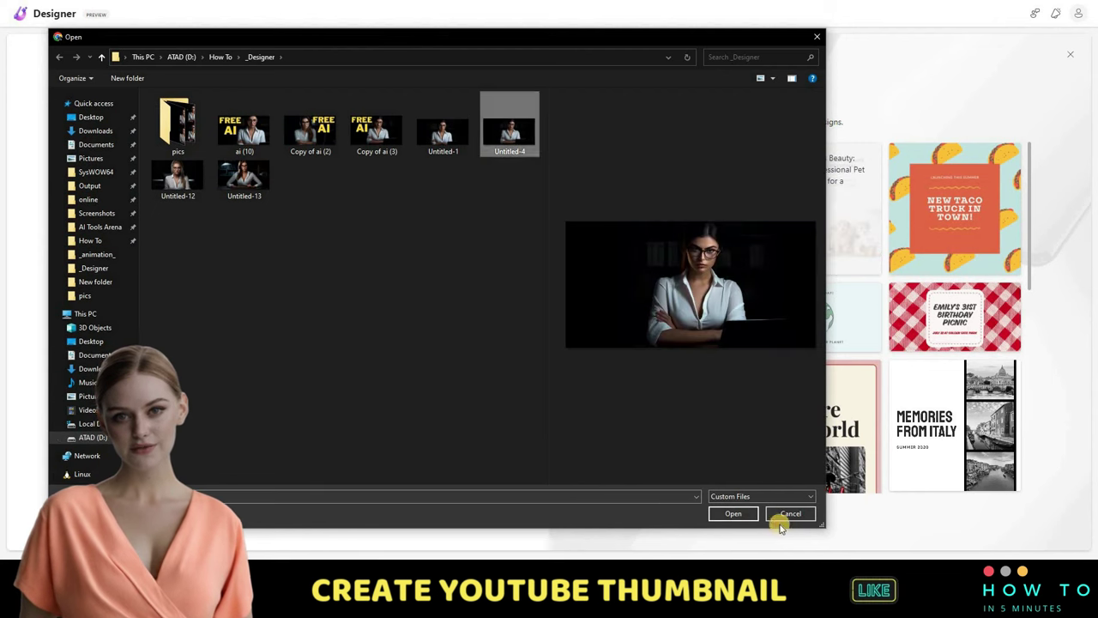
click(747, 518)
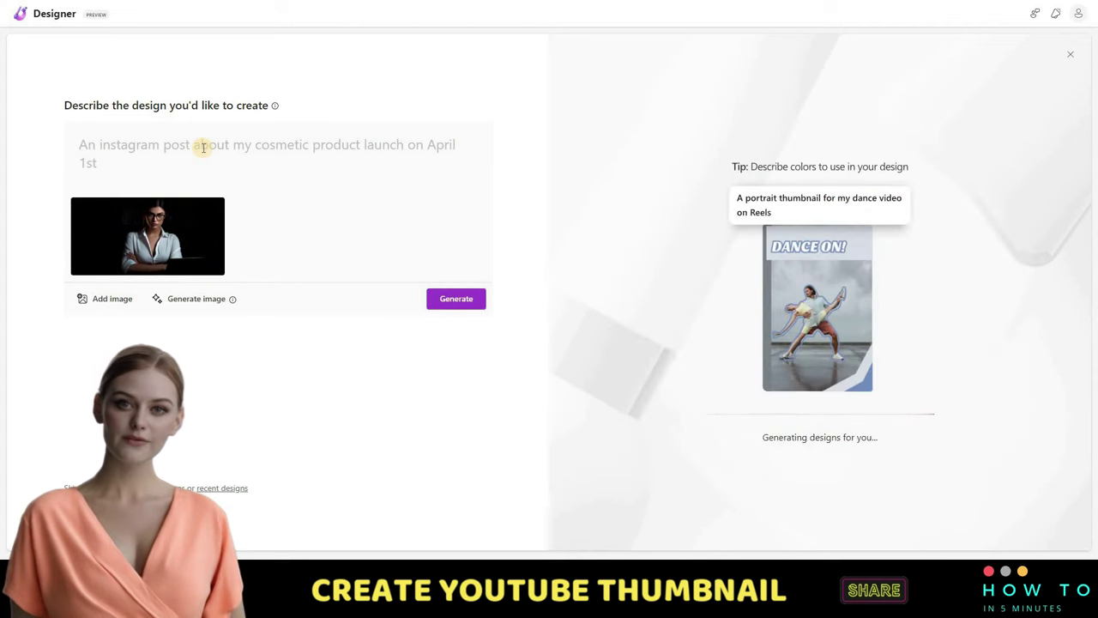
text(a youtube thumbna)
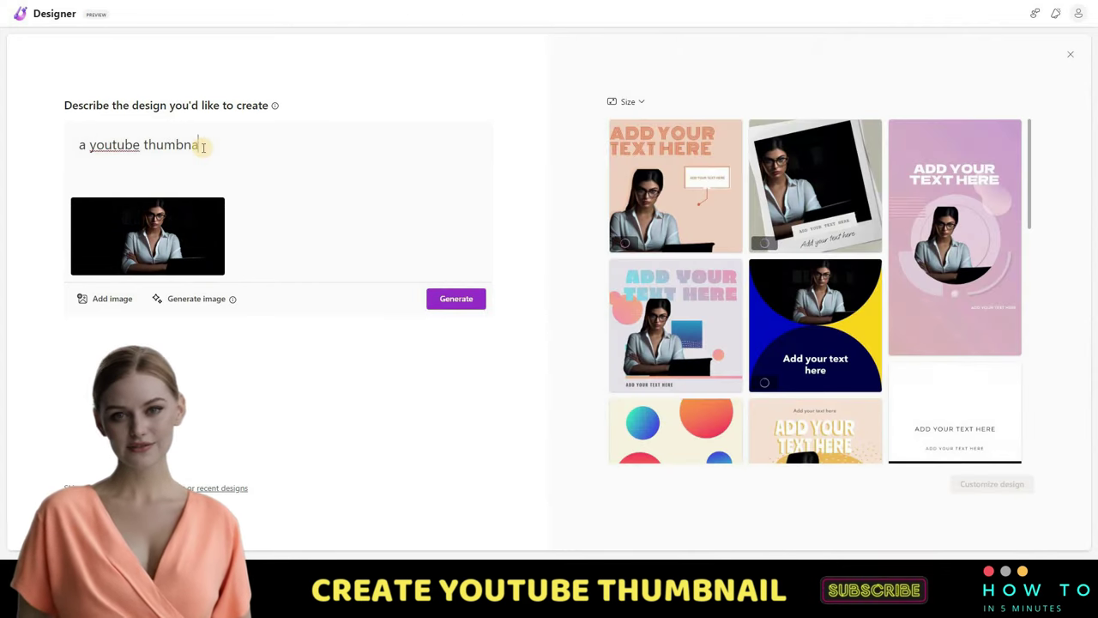
text(il about AI TOOLS)
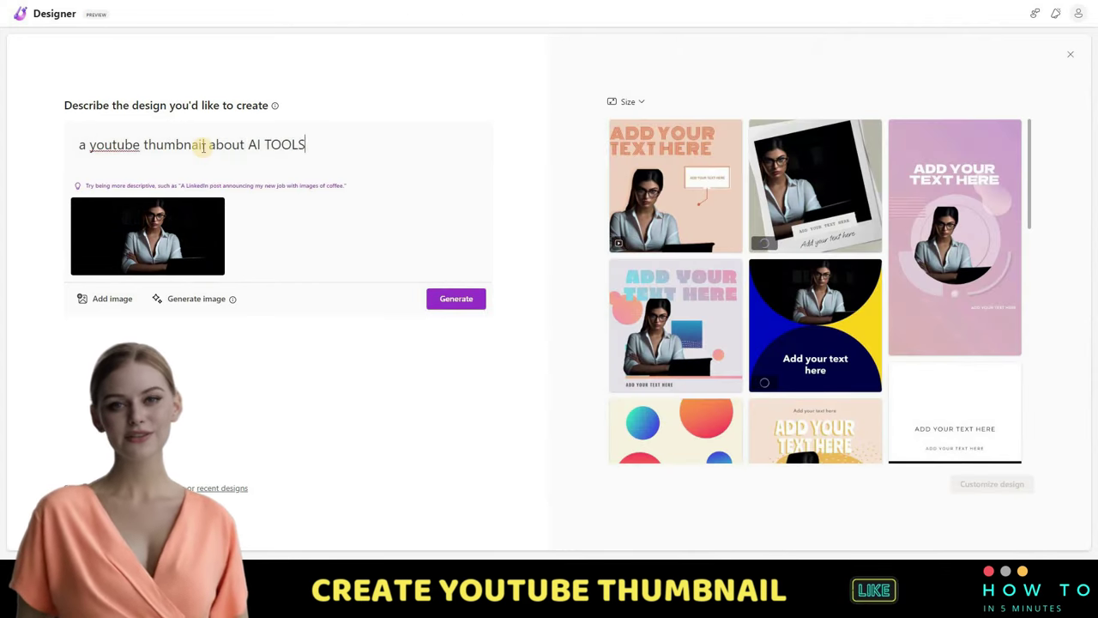
Set the design size to Landscape and choose the first AI TOOLS thumbnail.
click(642, 104)
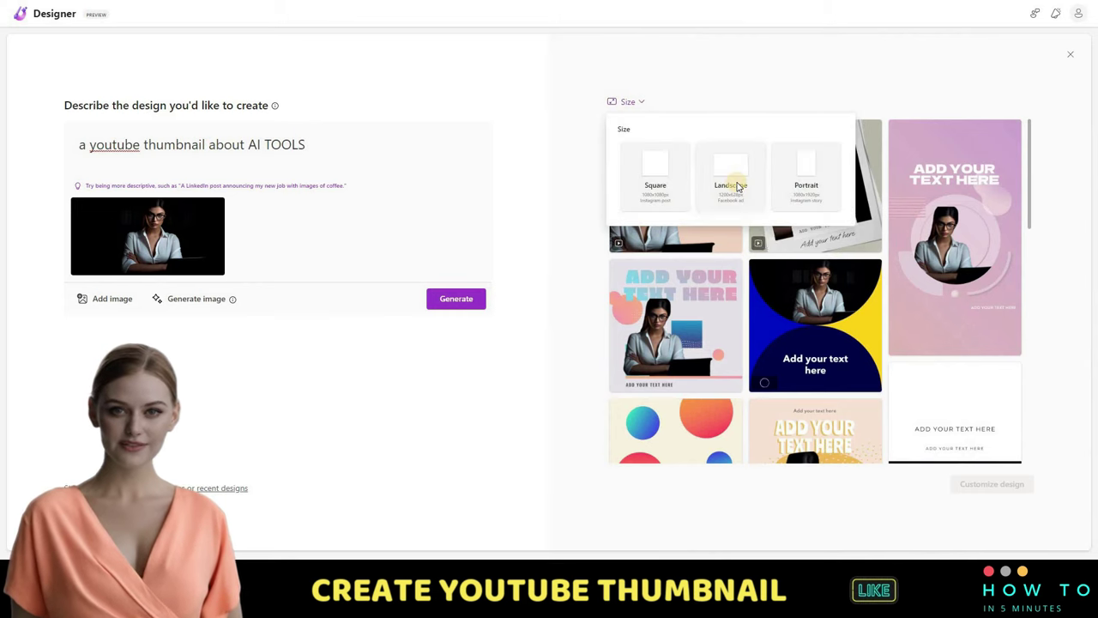
click(736, 186)
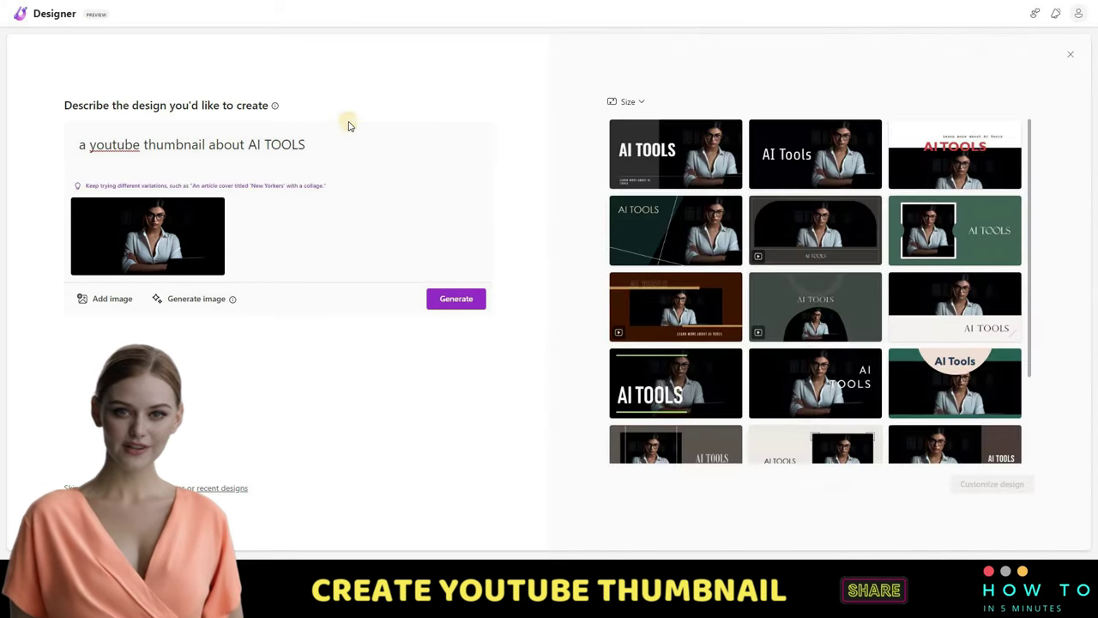
scroll(815, 236, down, 5)
scroll(815, 253, up, 5)
click(708, 155)
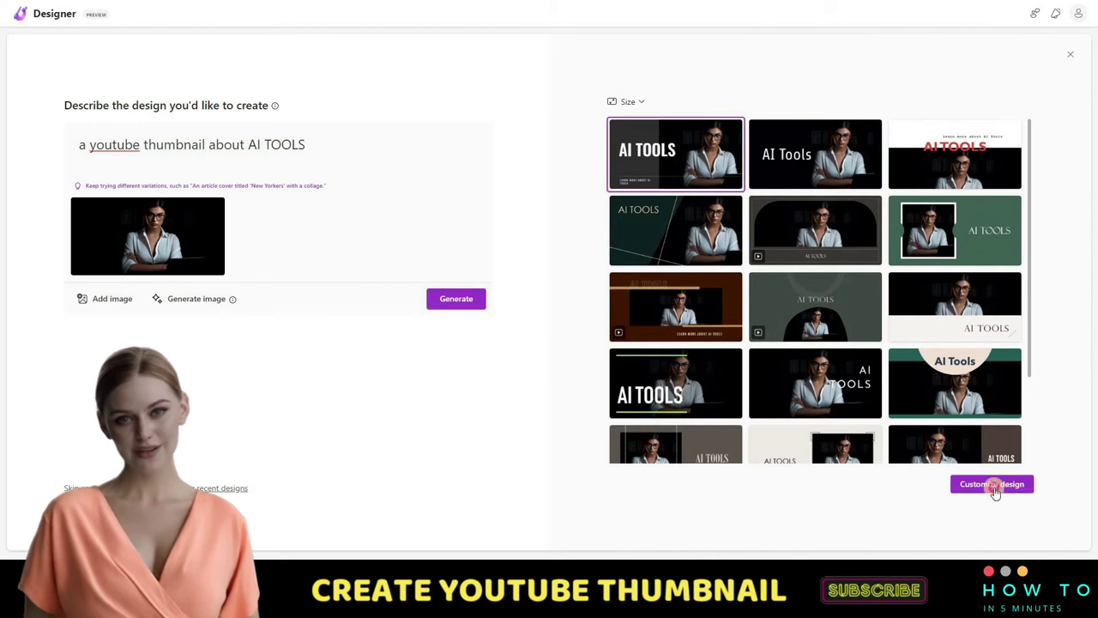
Open the AI TOOLS thumbnail for editing and download it.
click(992, 484)
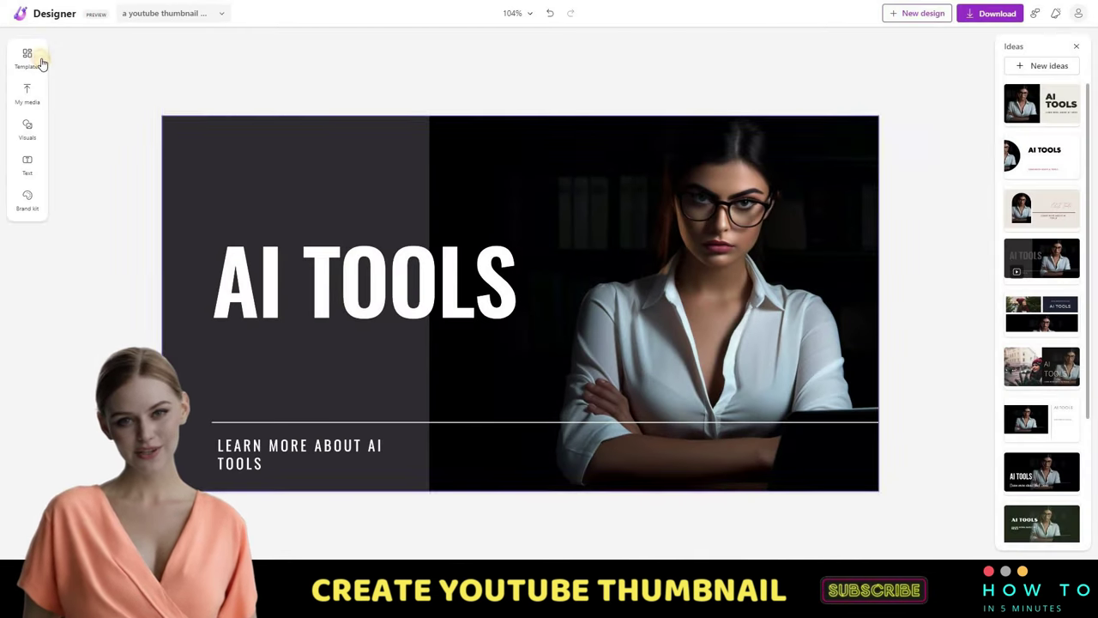
click(27, 56)
scroll(155, 300, down, 5)
click(990, 13)
click(990, 147)
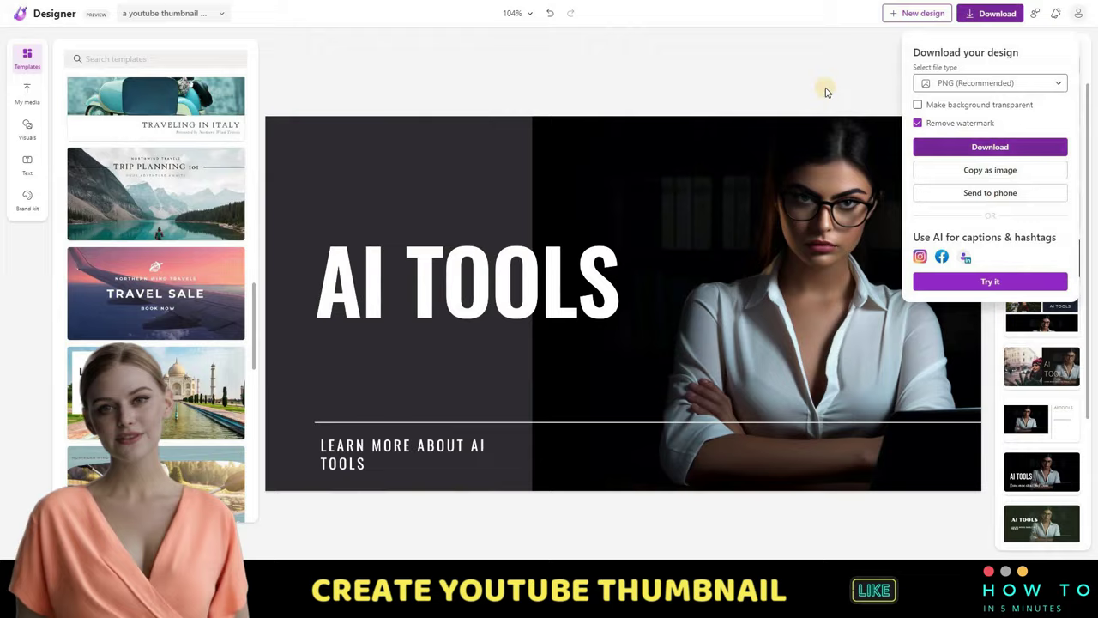
click(743, 184)
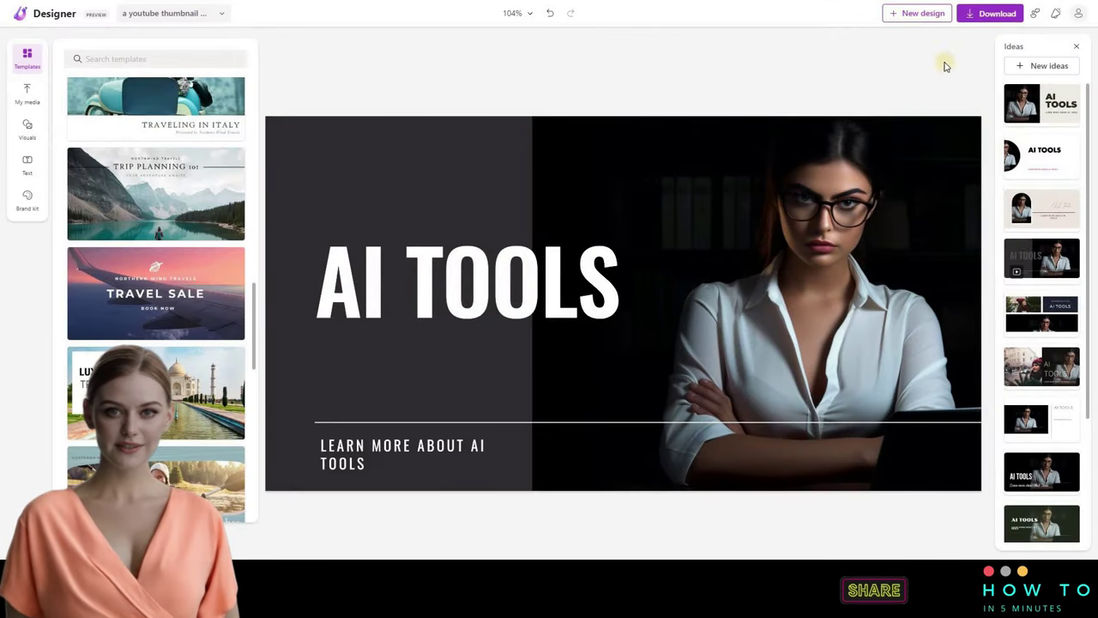
Generate Facebook captions from a tutorial-video description with the goal Get more engagement.
click(990, 13)
click(977, 283)
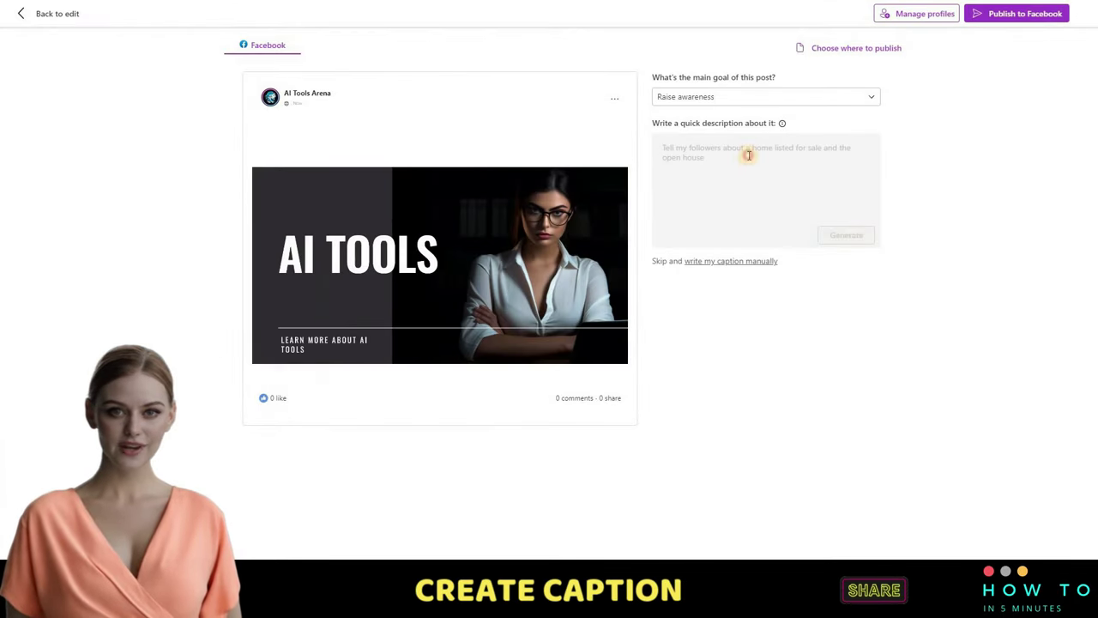
text(te)
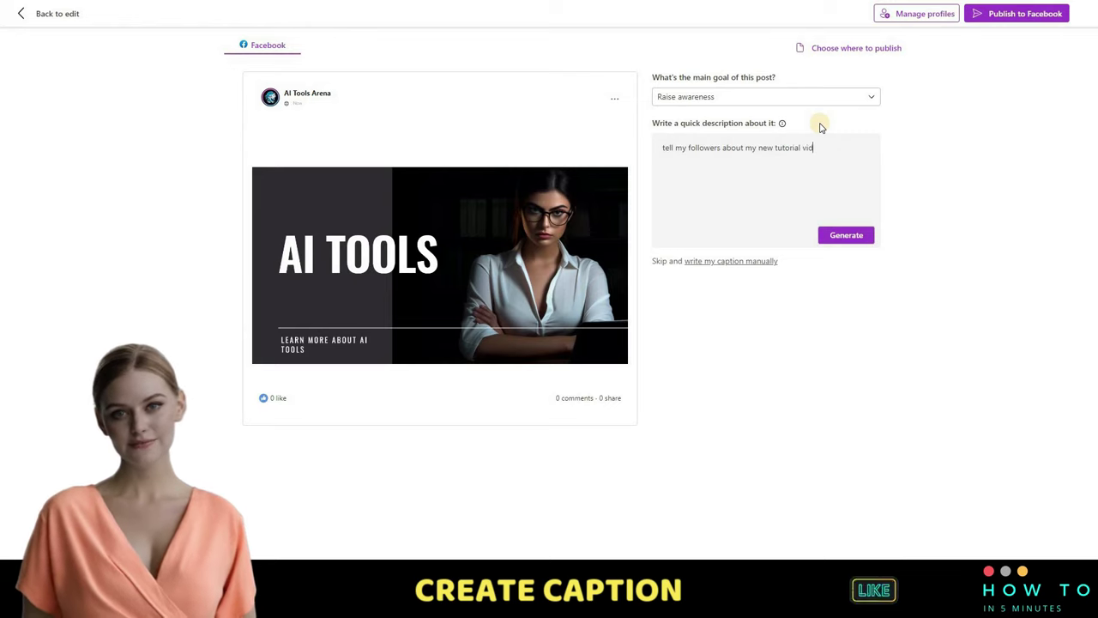
click(818, 101)
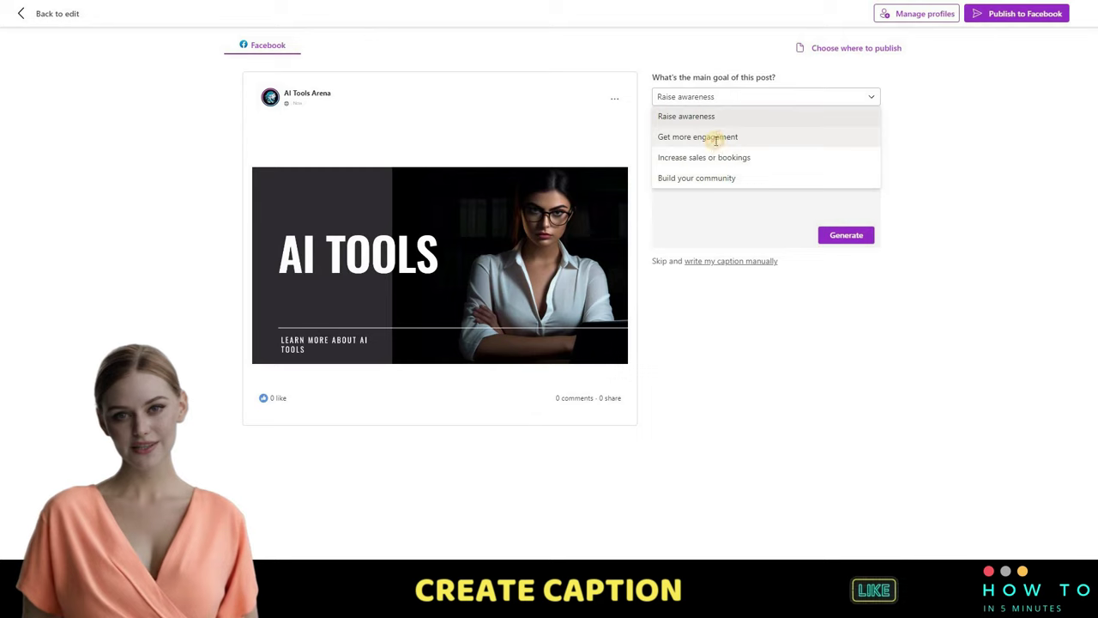
click(715, 137)
click(854, 235)
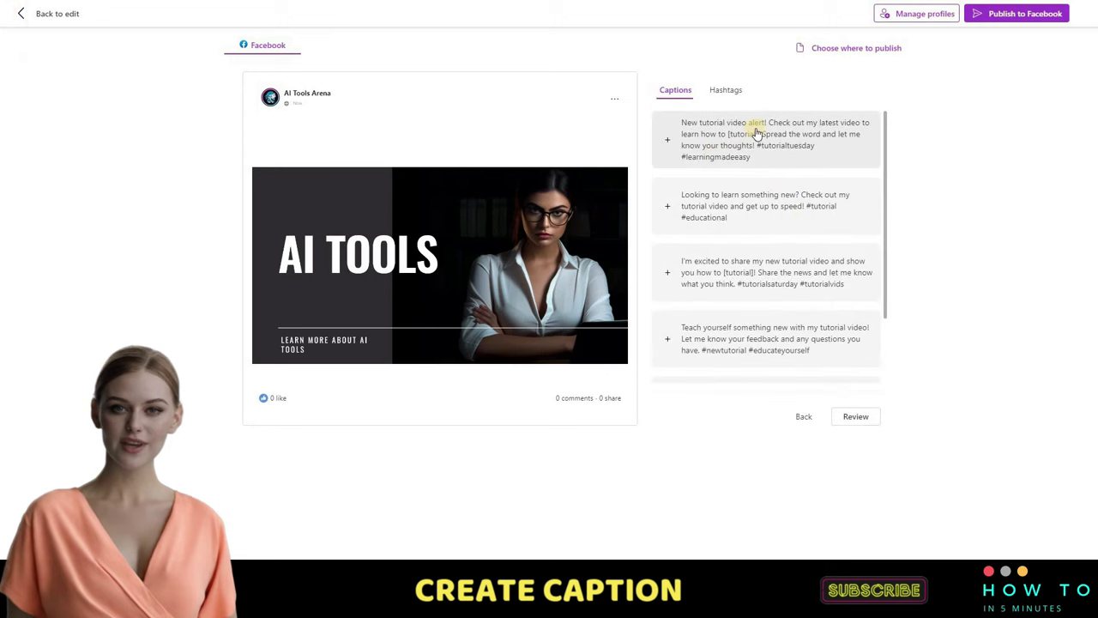
Use the 'New tutorial video alert!' caption with #tutorial, #tutorialvideo and #video, then review it.
scroll(755, 206, down, 3)
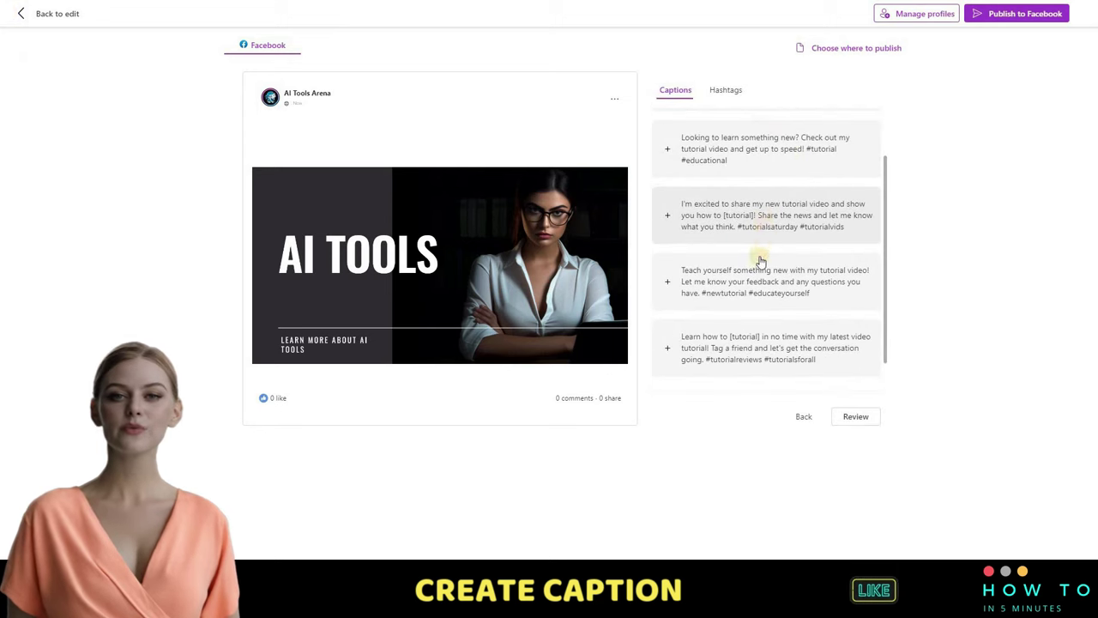
scroll(758, 146, up, 2)
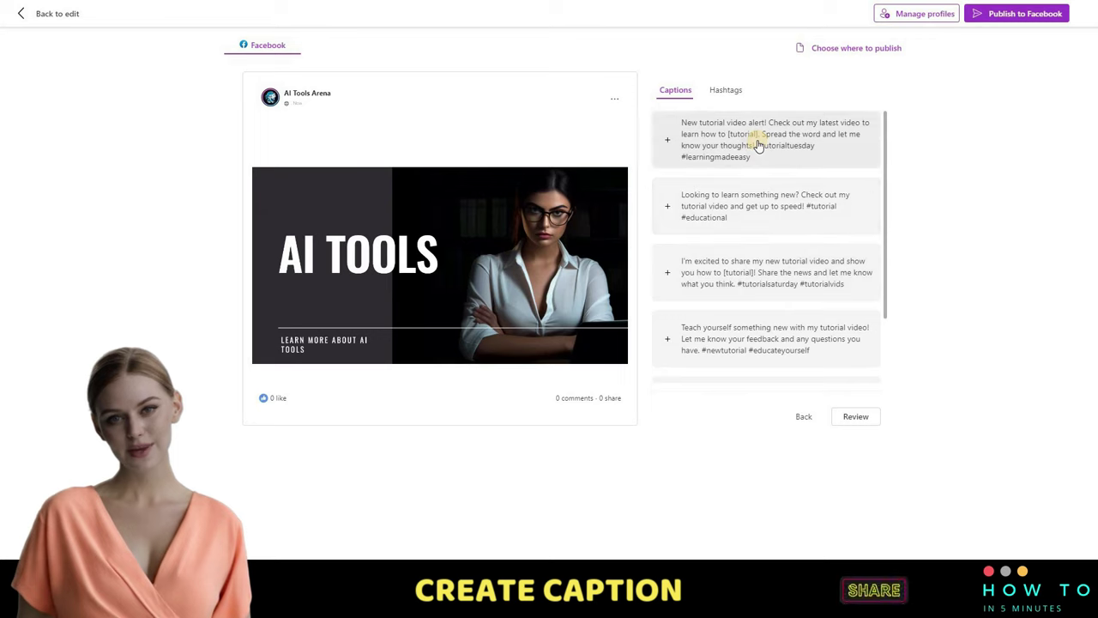
click(758, 145)
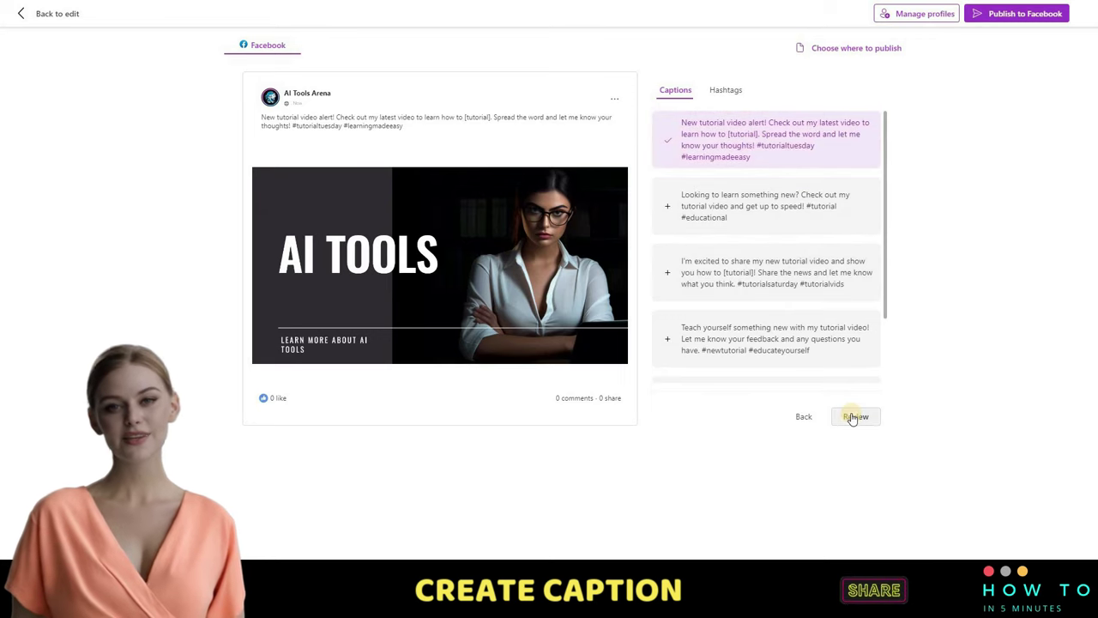
click(731, 92)
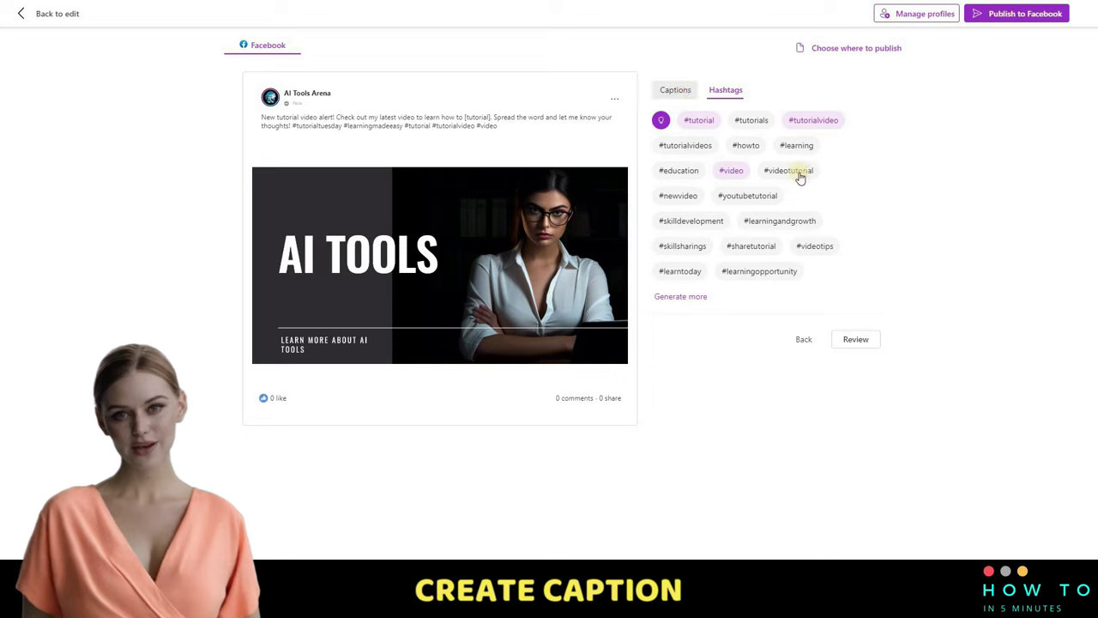
click(855, 417)
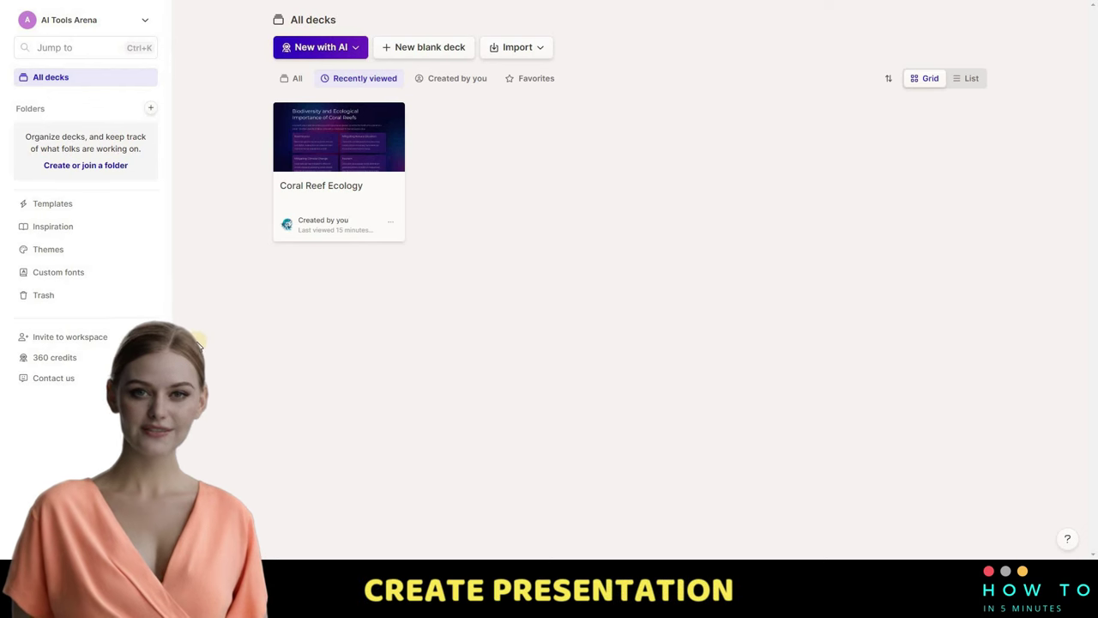
Browse Gamma's Templates and Inspiration galleries.
click(39, 206)
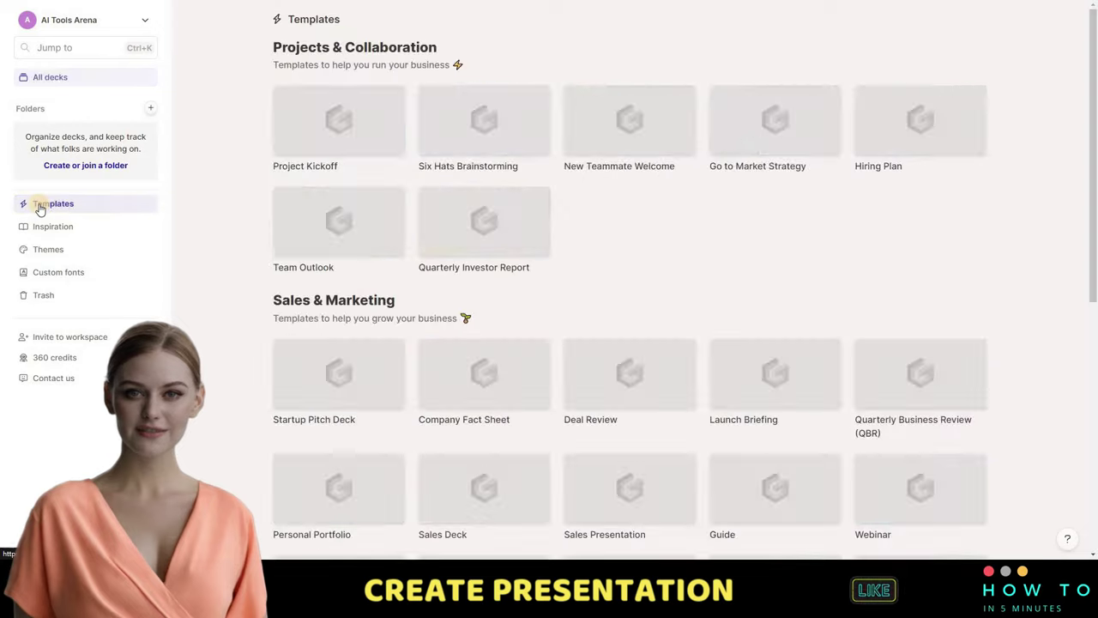
scroll(108, 255, down, 6)
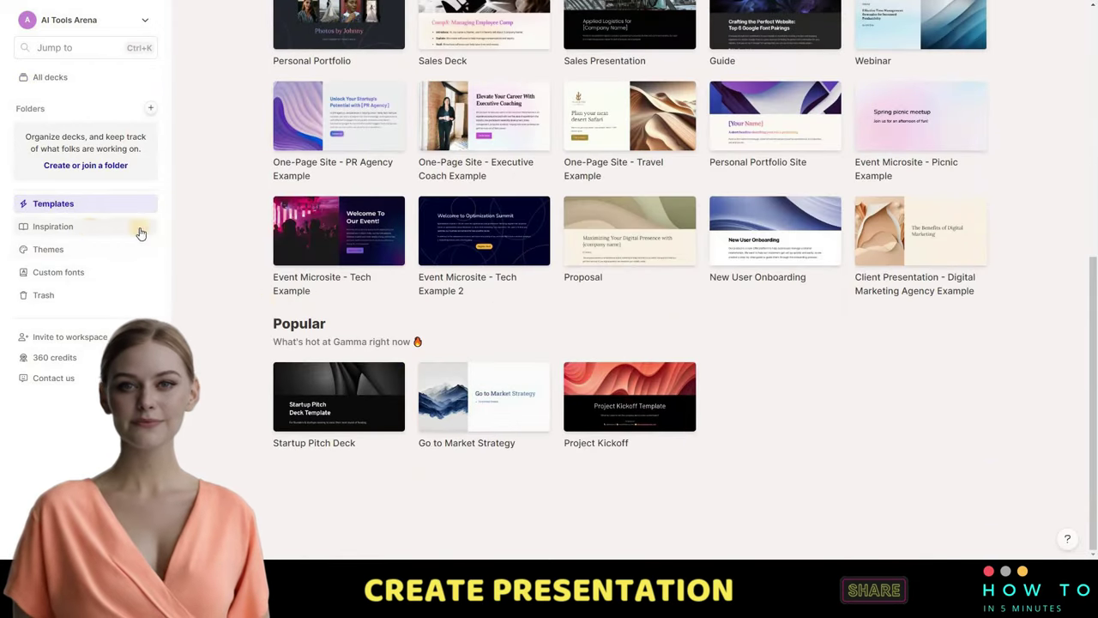
click(141, 233)
scroll(551, 286, down, 4)
scroll(551, 287, down, 2)
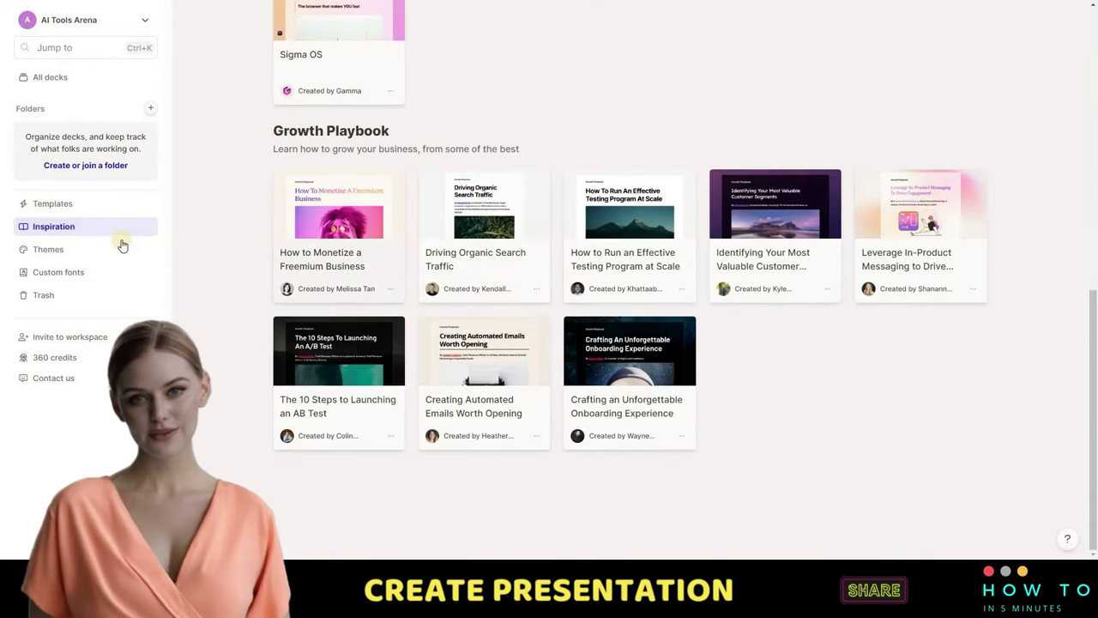
Browse the Themes gallery, then return to All decks and show the New with AI options.
click(123, 247)
scroll(296, 248, down, 4)
scroll(300, 250, up, 1)
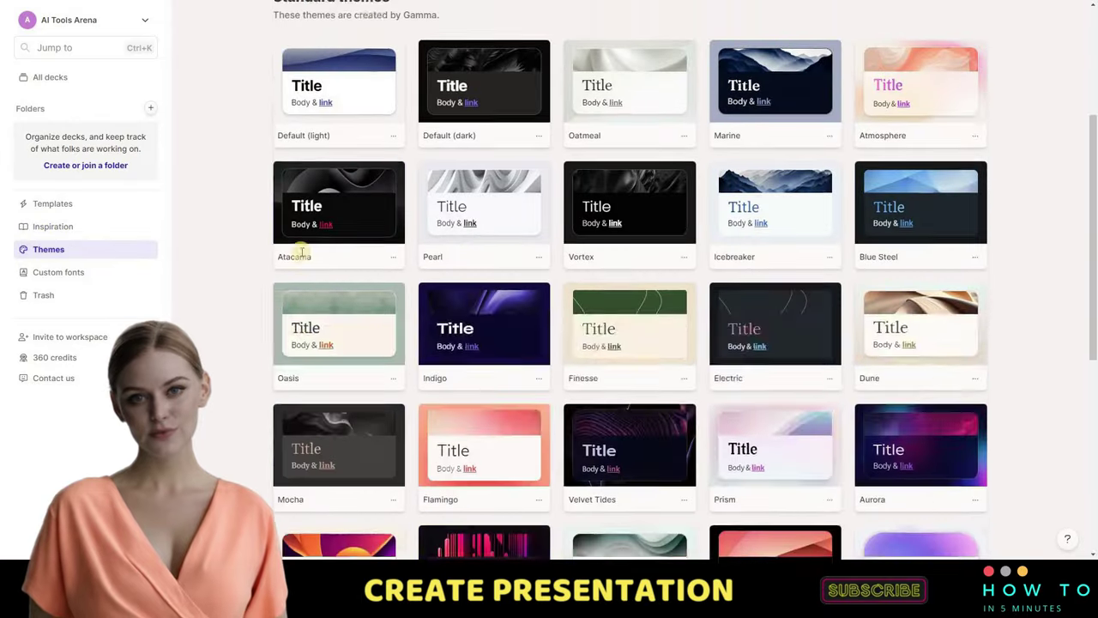
scroll(300, 251, up, 3)
click(50, 79)
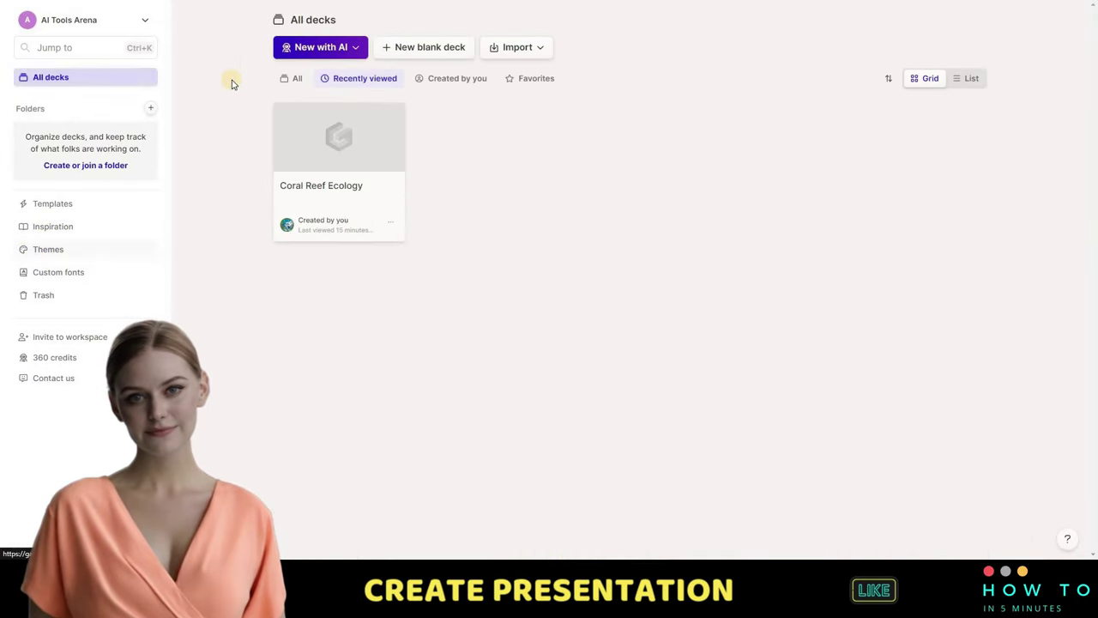
click(350, 49)
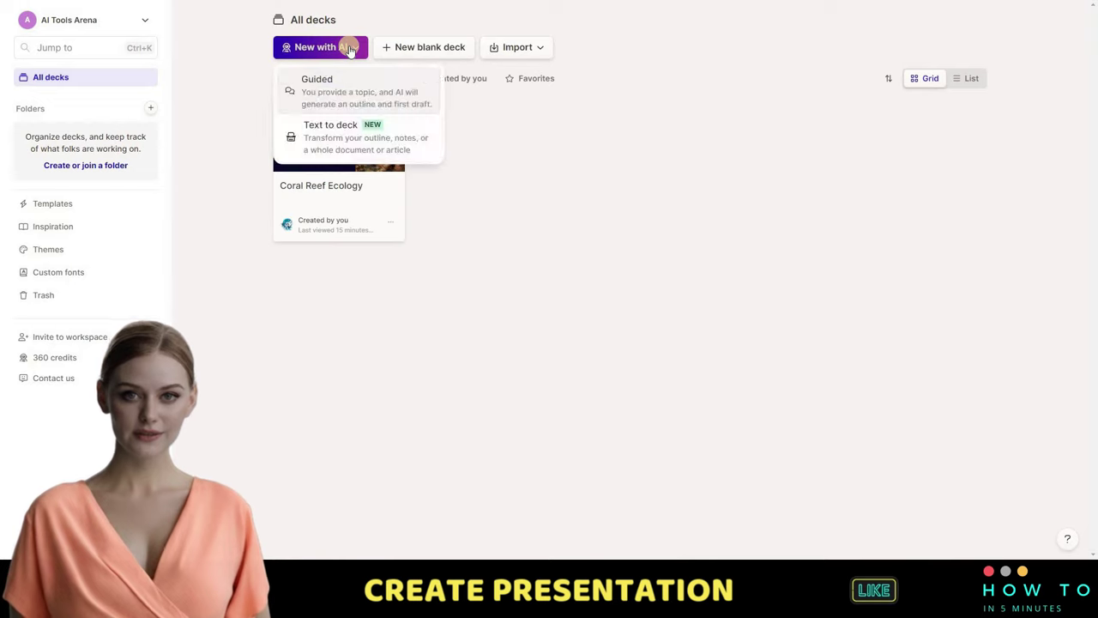
Create a Guided AI outline for 'AI impact on jobs', regenerate it once, and continue.
click(319, 84)
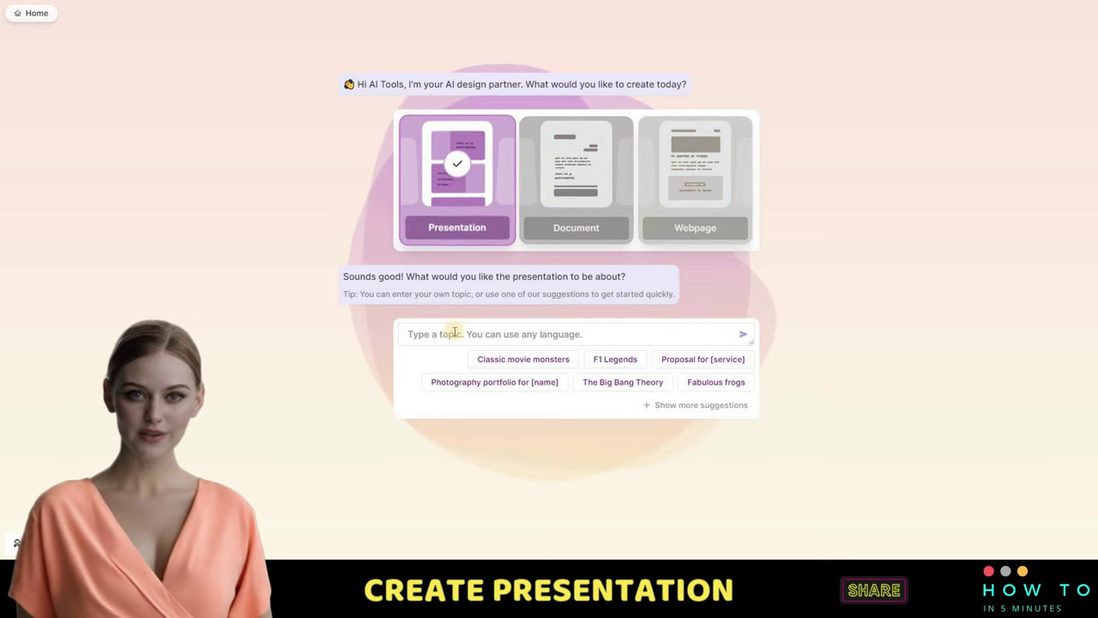
click(457, 333)
text(AI im)
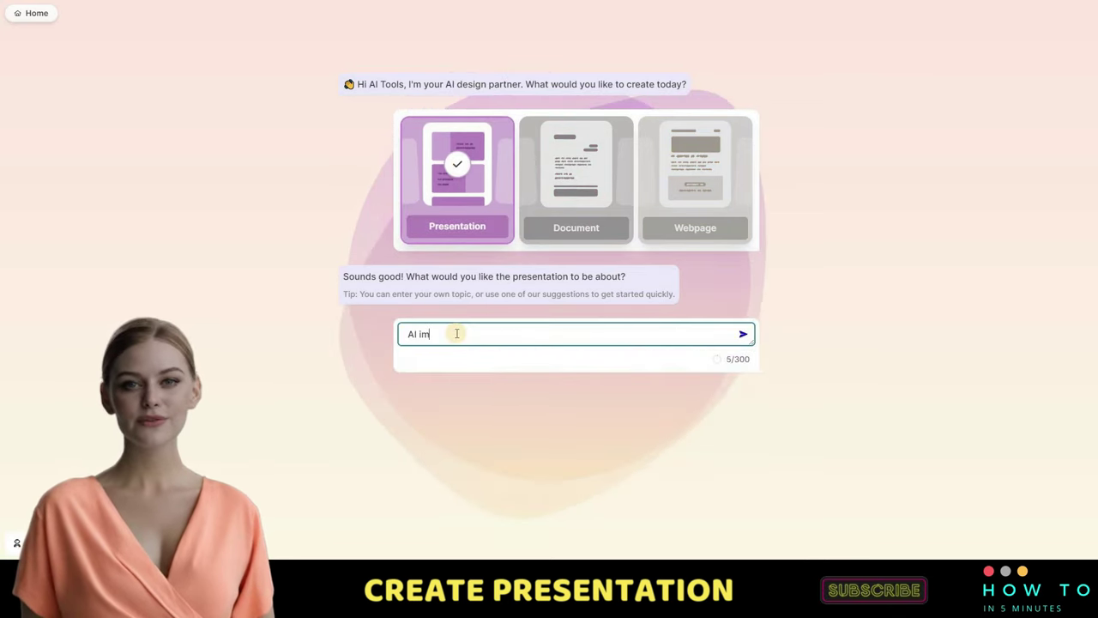
text(pact on jobs)
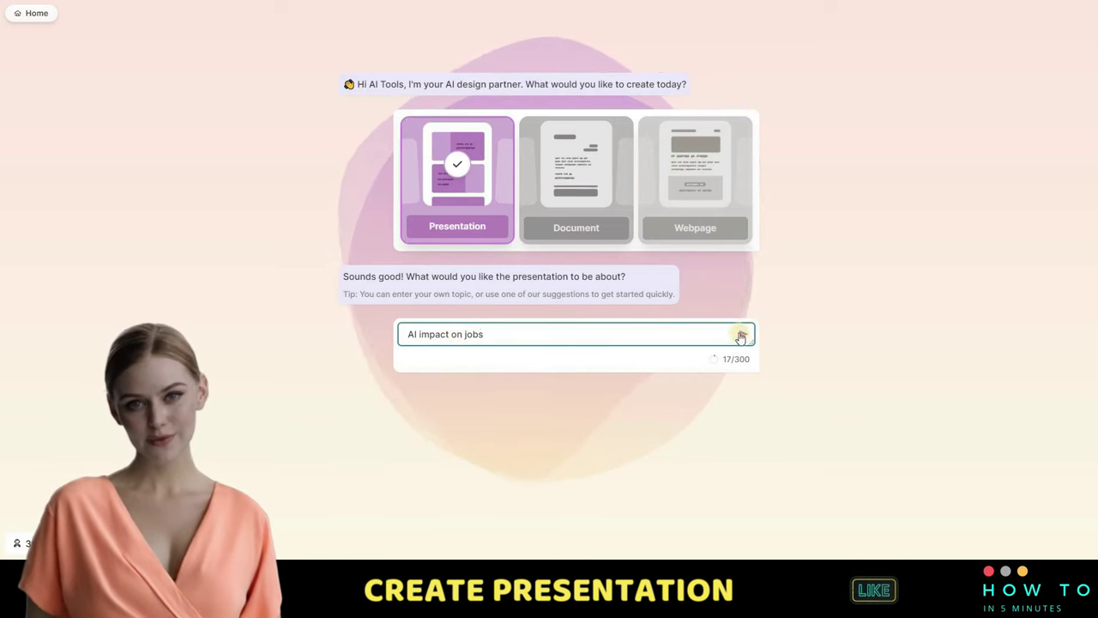
click(742, 333)
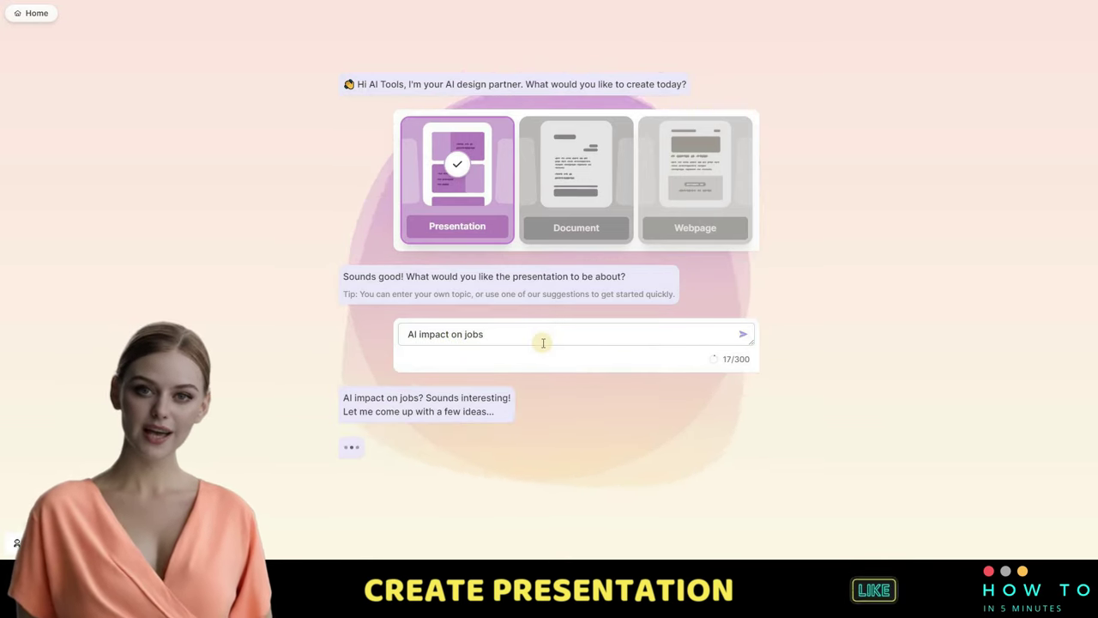
click(452, 471)
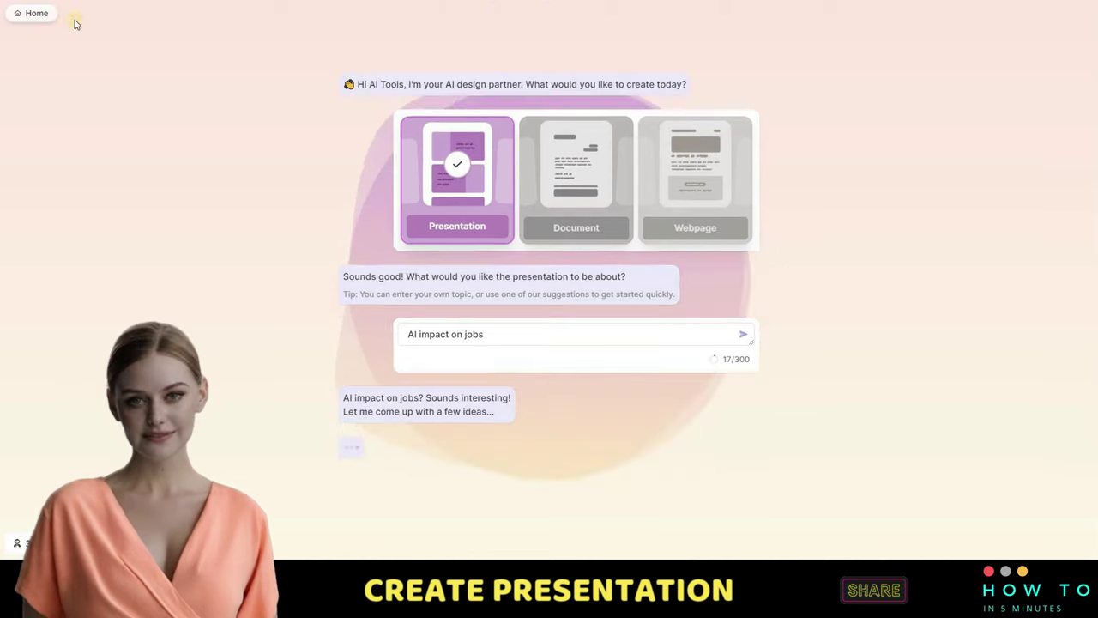
click(581, 464)
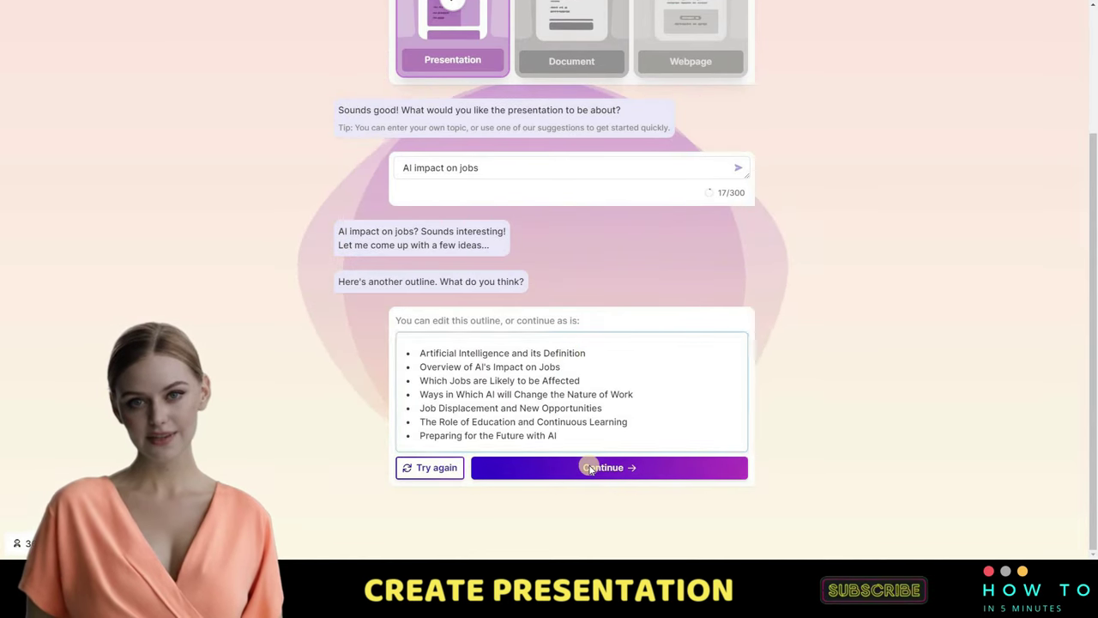
Choose the Aurora theme and generate 'The Impact of AI on Jobs' deck.
scroll(1029, 257, down, 5)
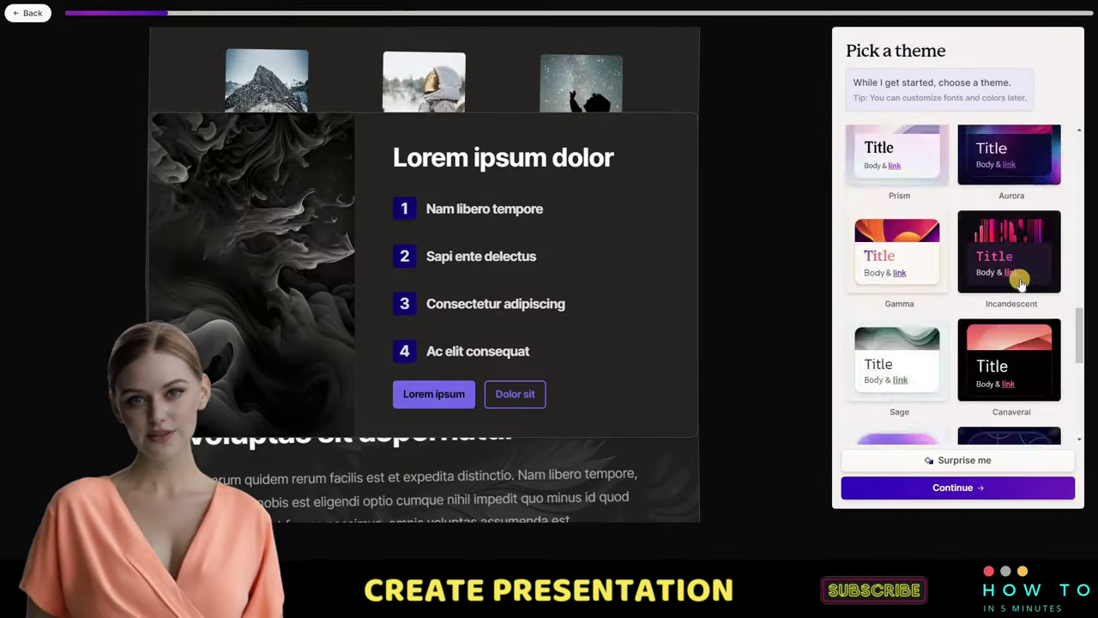
scroll(1017, 283, down, 3)
scroll(1017, 360, up, 3)
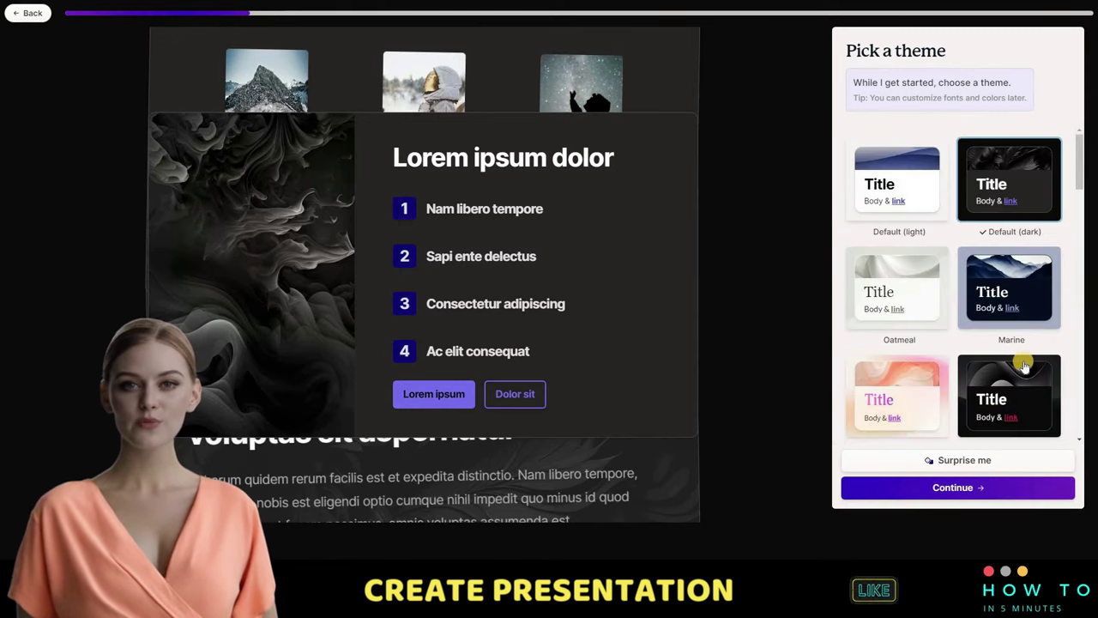
scroll(1008, 274, down, 1)
scroll(1009, 308, down, 3)
scroll(1030, 321, down, 2)
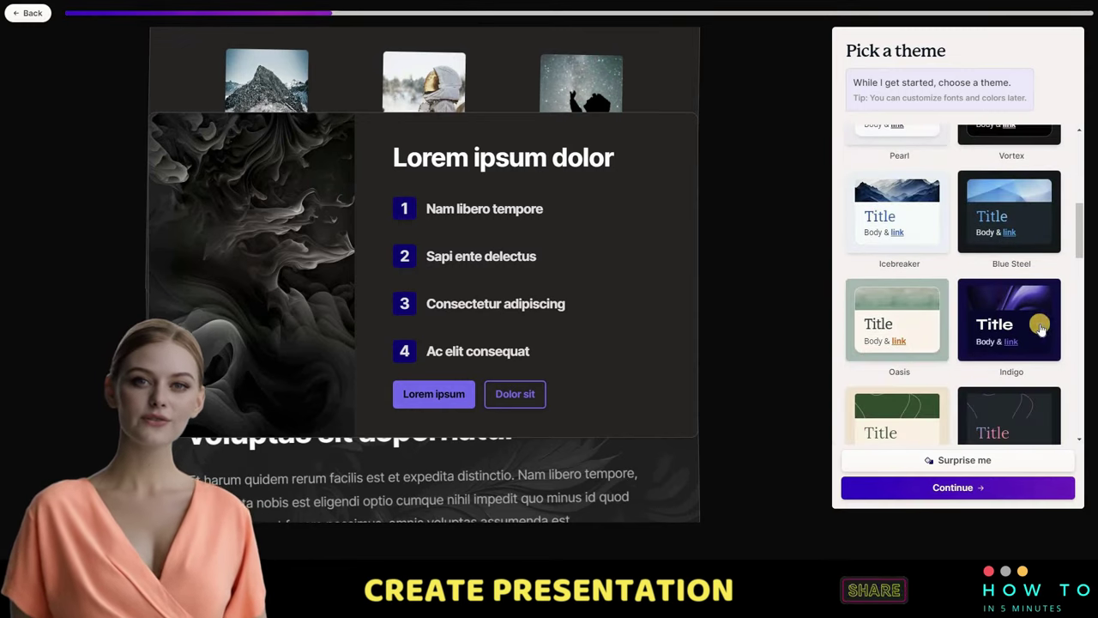
scroll(1029, 321, down, 3)
scroll(1012, 309, down, 1)
click(962, 302)
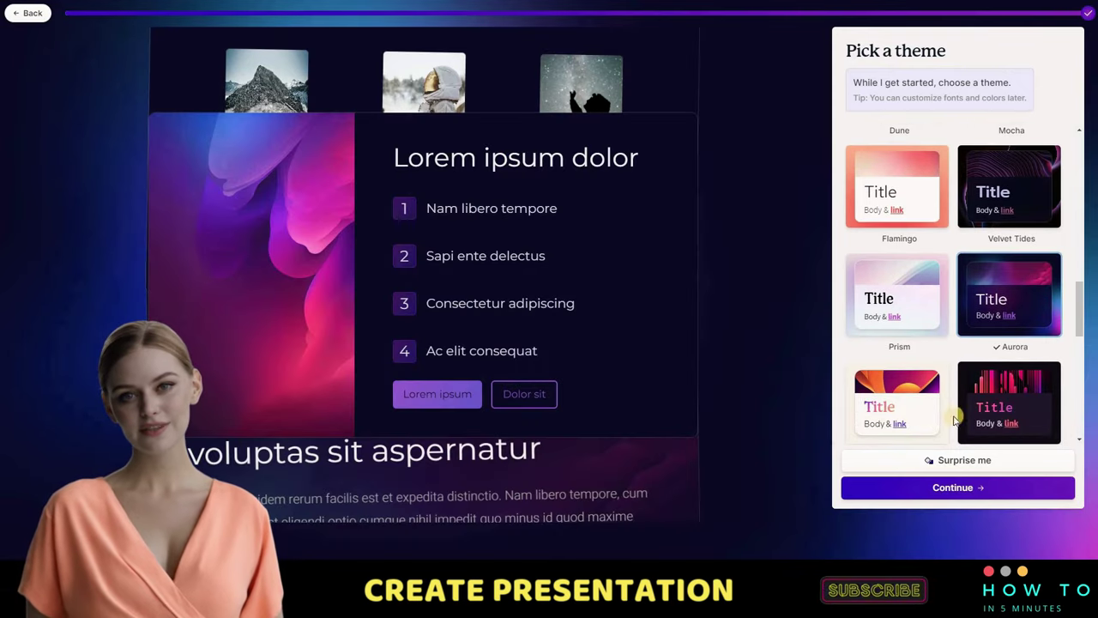
click(943, 487)
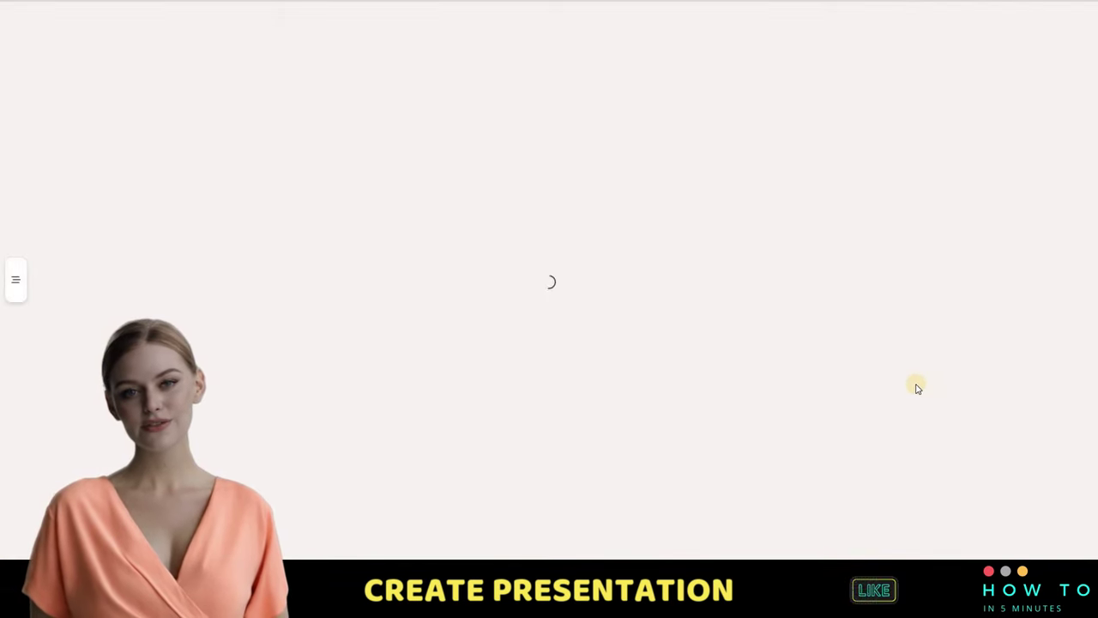
Scroll through the generated 'The Impact of AI on Jobs' deck to review its slides.
scroll(746, 360, down, 1)
scroll(746, 360, down, 5)
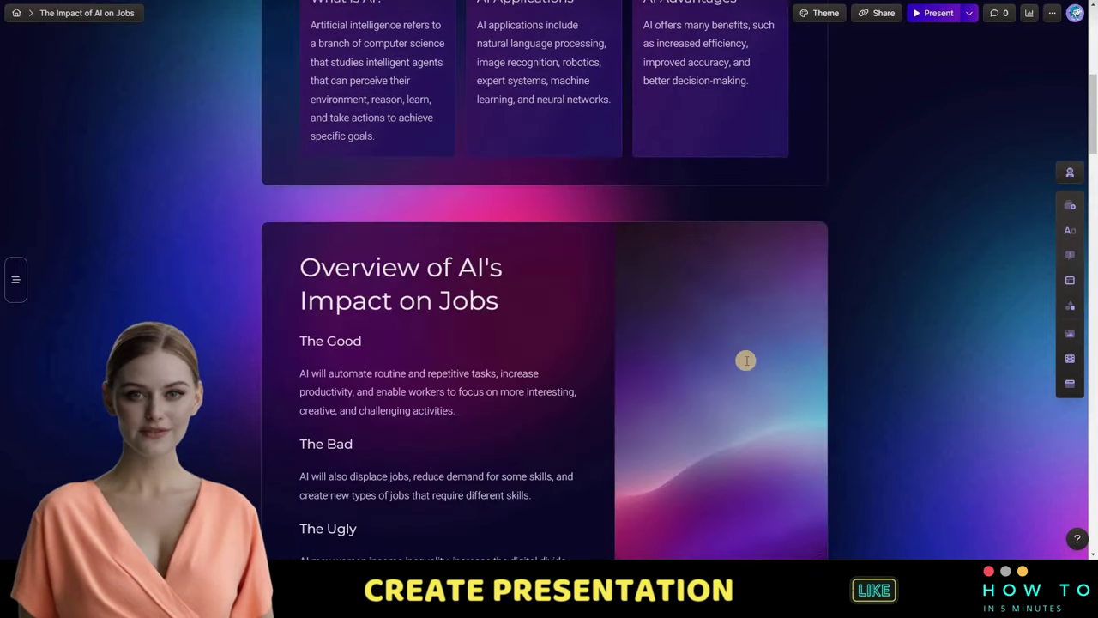
scroll(746, 360, down, 5)
scroll(746, 360, down, 5)
scroll(746, 360, down, 5)
scroll(746, 365, down, 5)
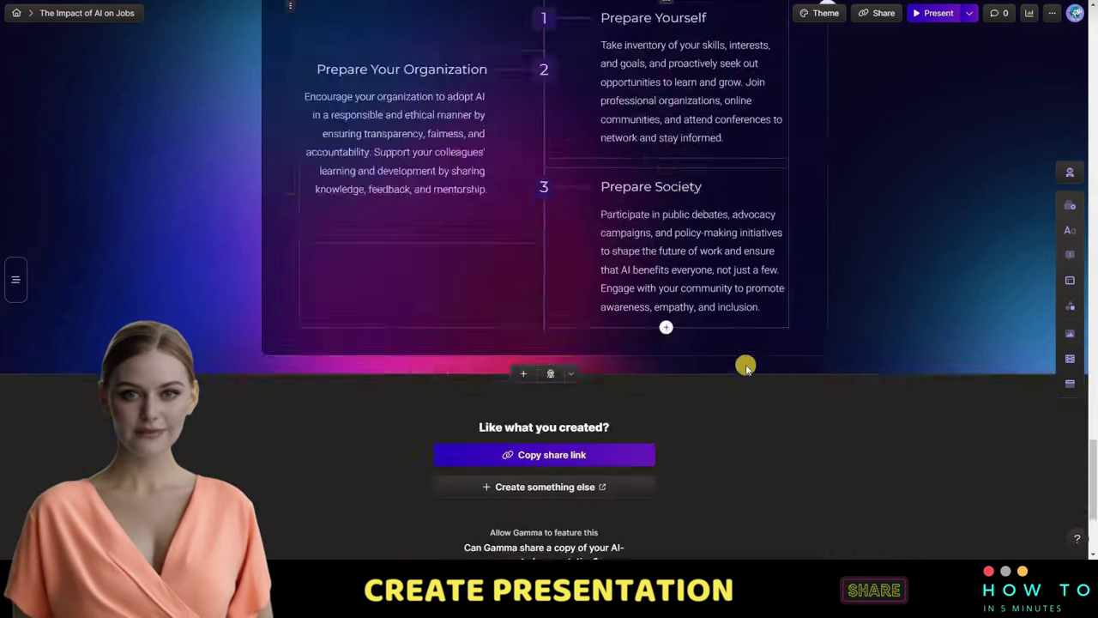
scroll(745, 367, down, 2)
scroll(793, 333, up, 20)
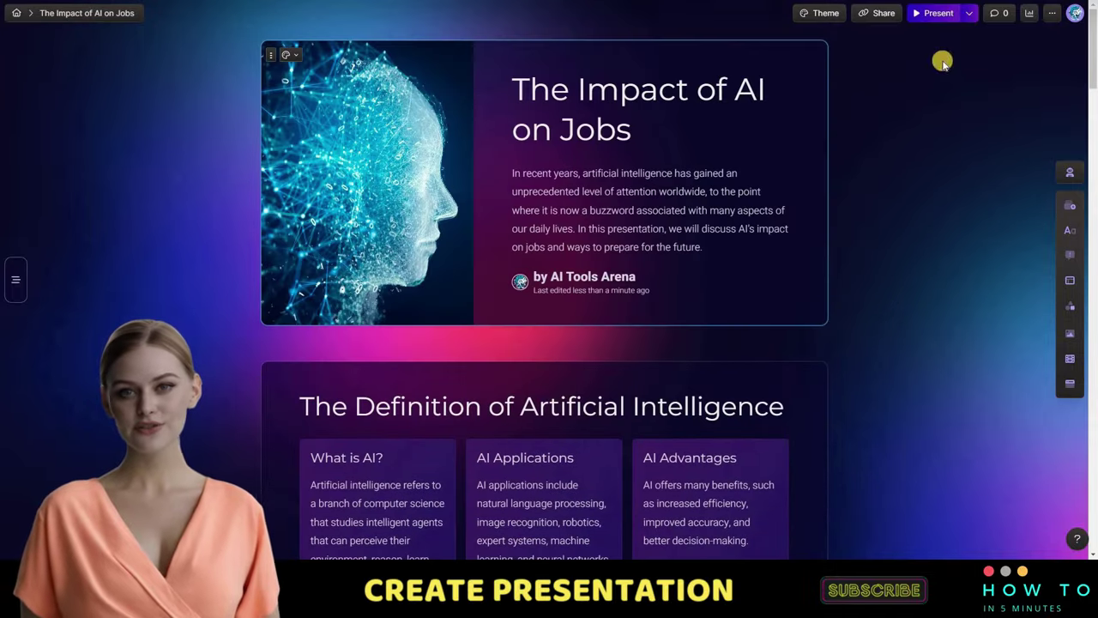
Show the deck's Share panel on its Export tab, revealing Export to PDF.
click(968, 13)
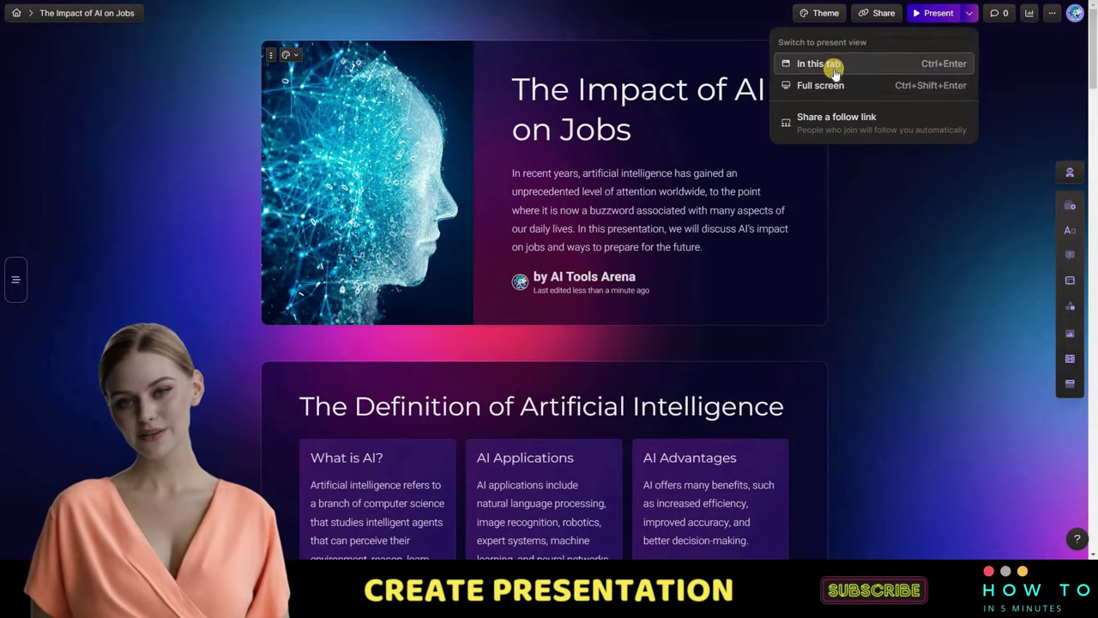
click(882, 13)
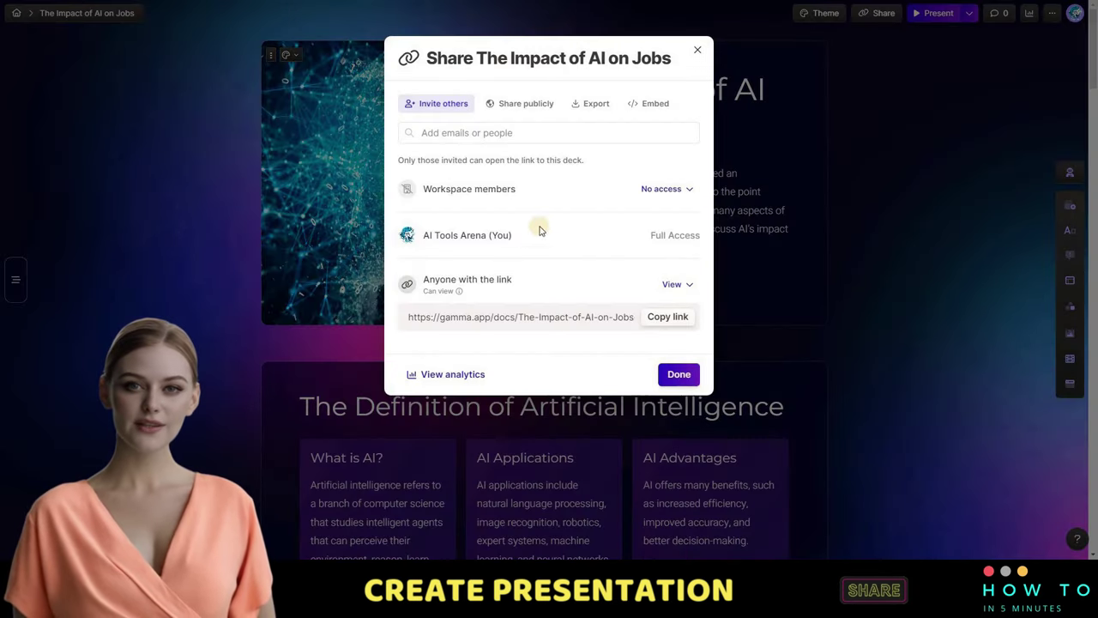
click(590, 104)
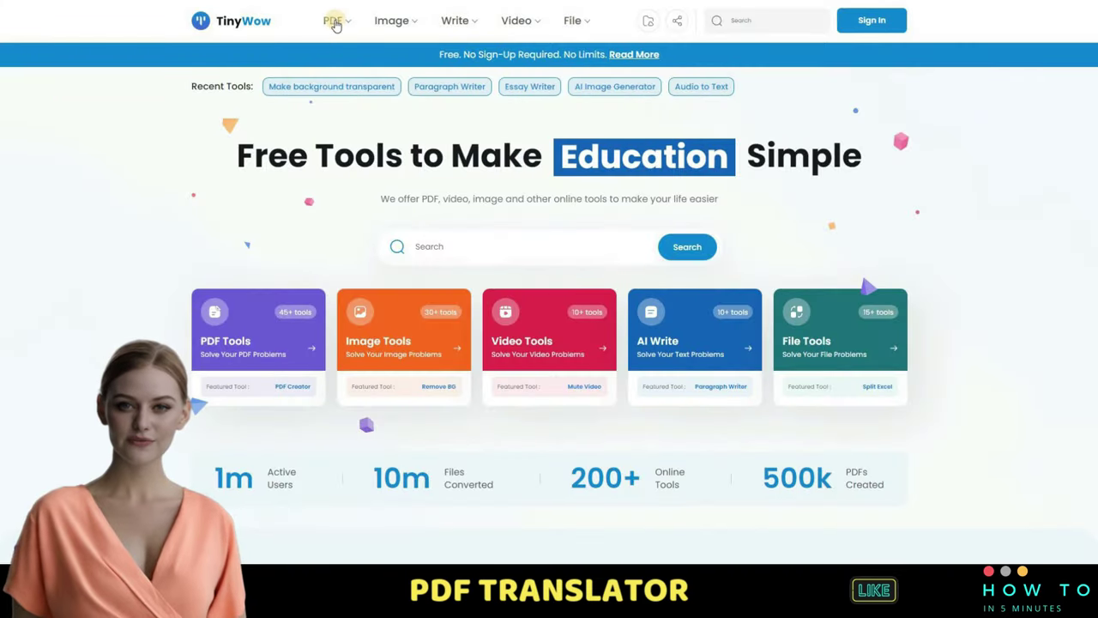
Browse TinyWow's PDF, Image, Write, Video and File tool menus, ending on the PDF tools list.
click(336, 24)
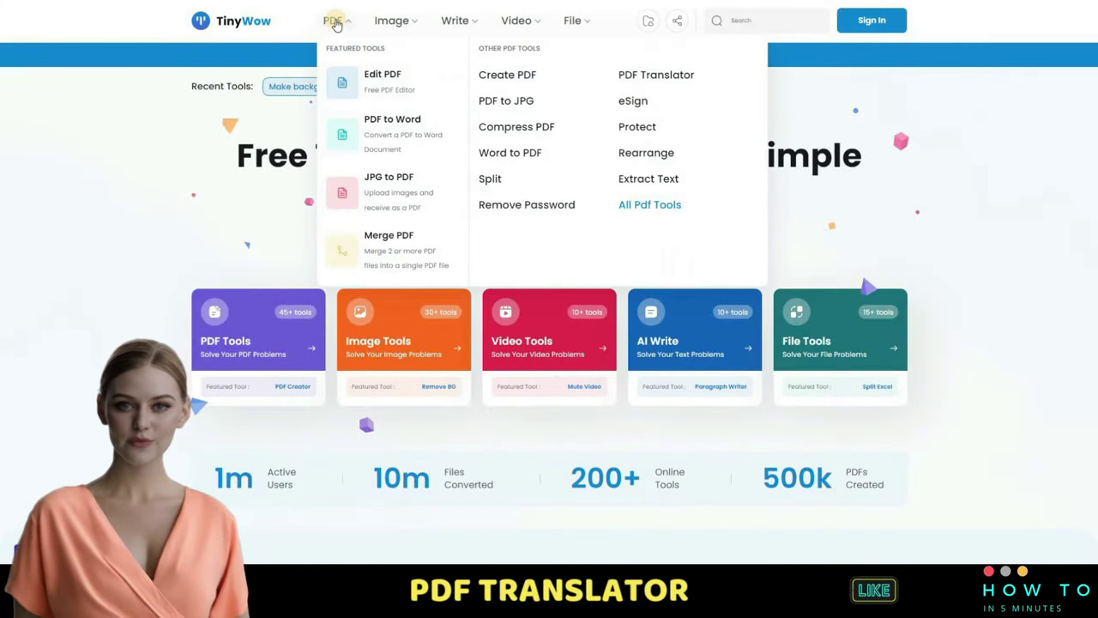
click(394, 24)
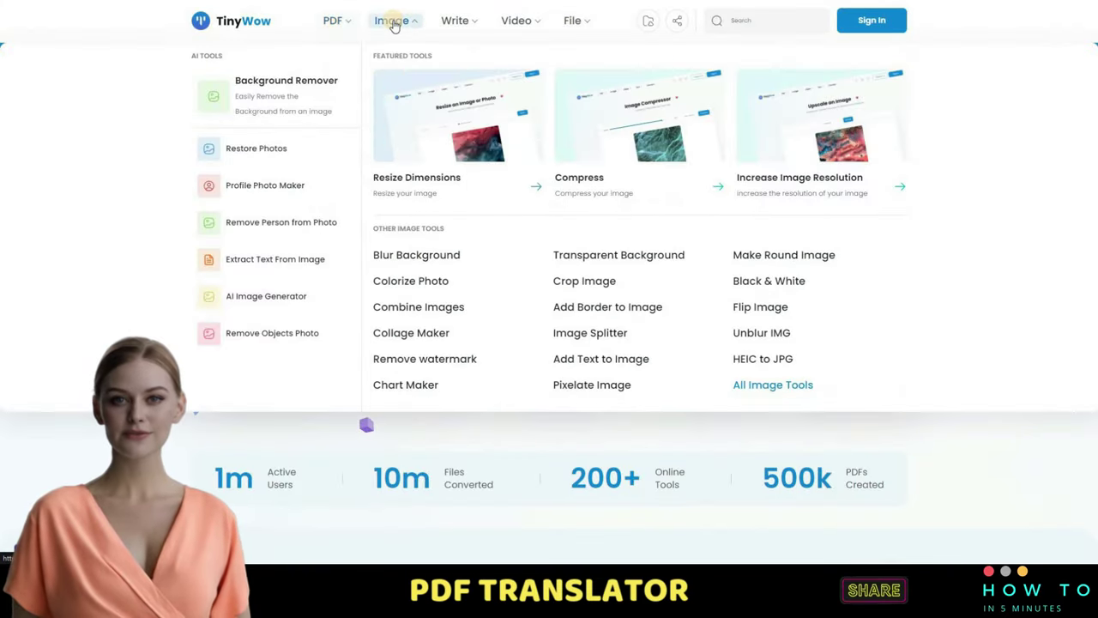
click(440, 26)
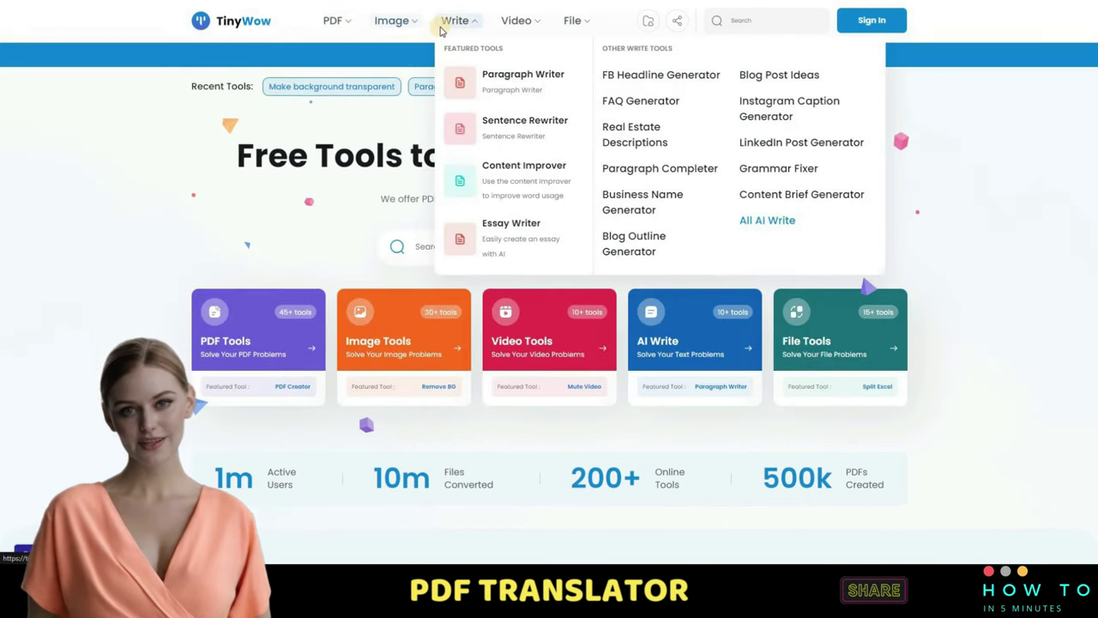
click(525, 24)
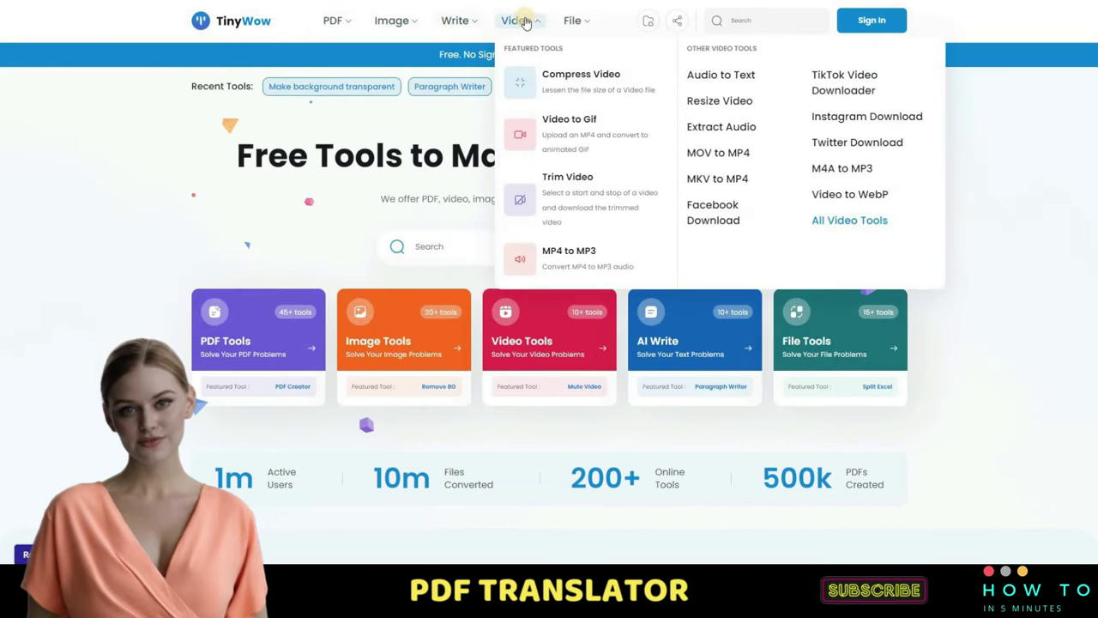
click(568, 23)
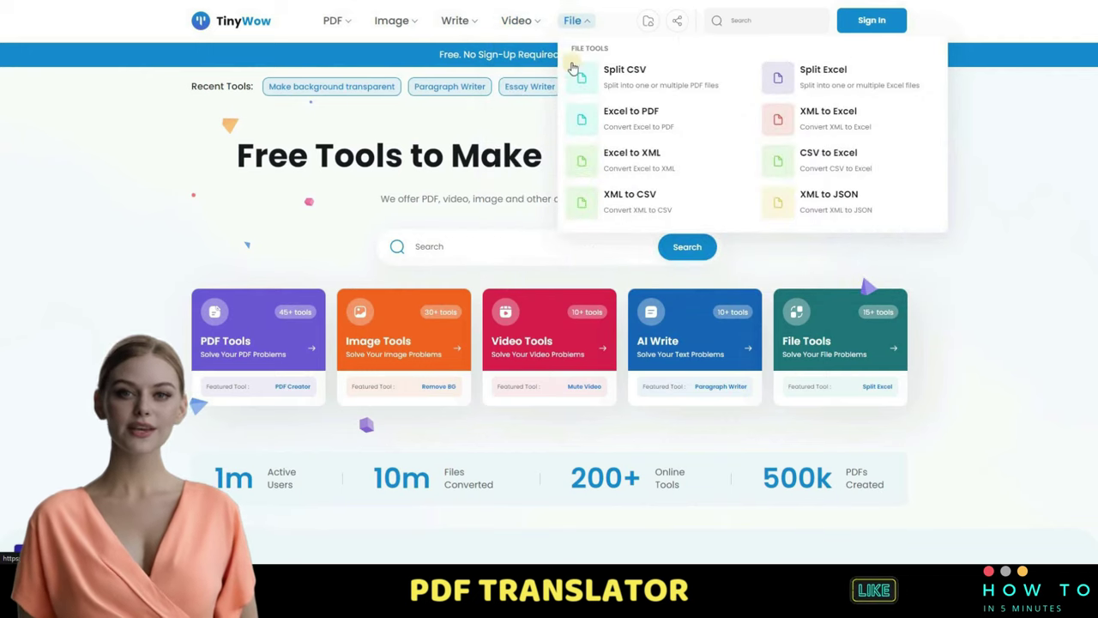
click(334, 22)
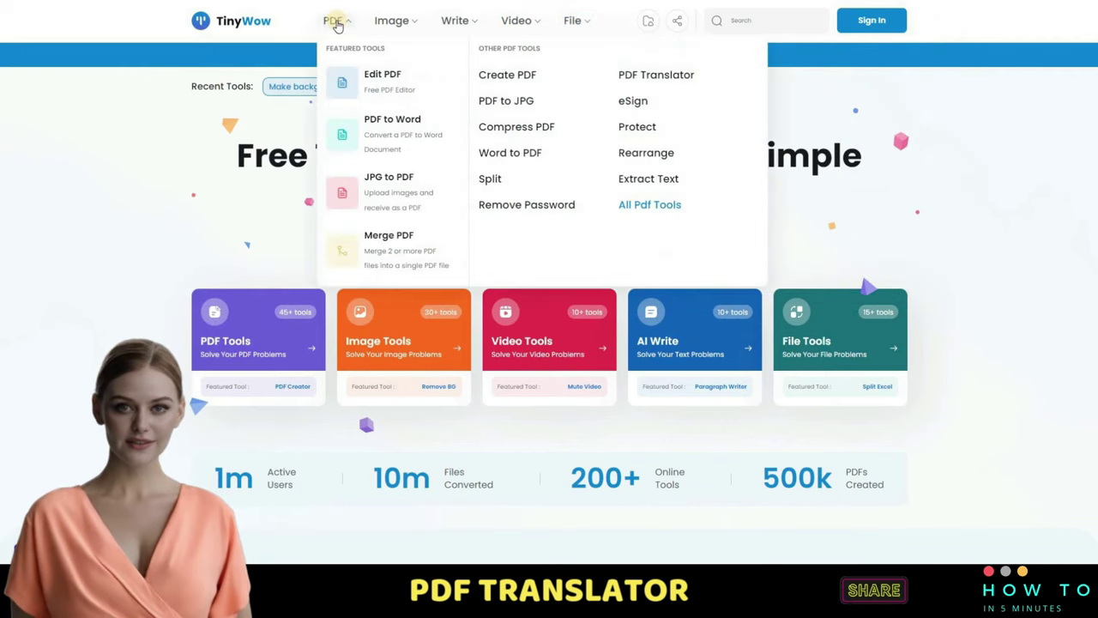
click(573, 23)
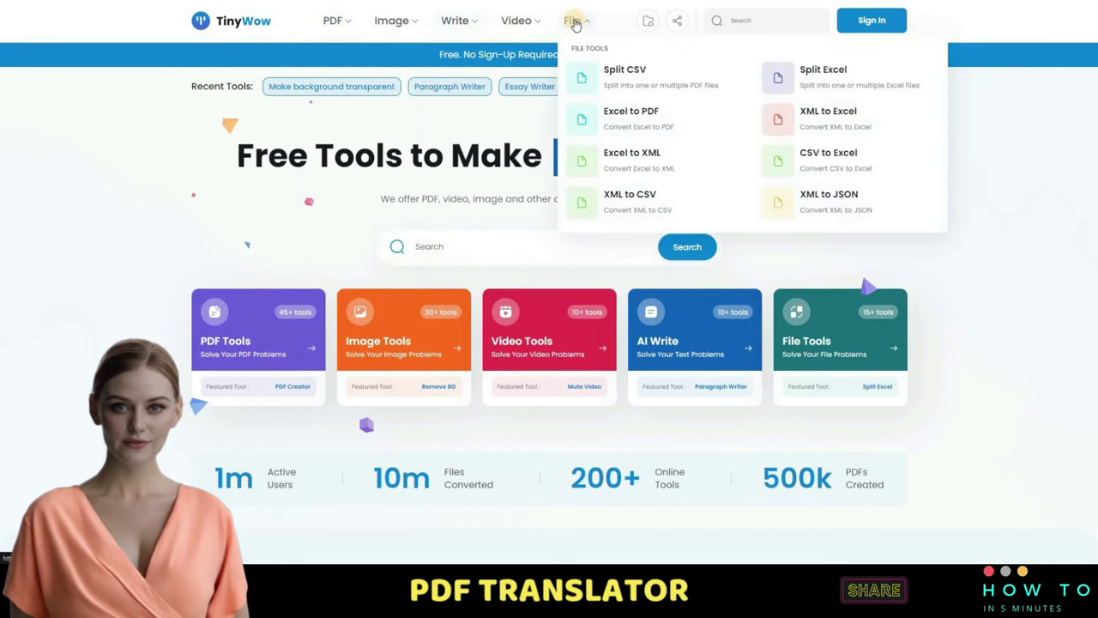
click(391, 21)
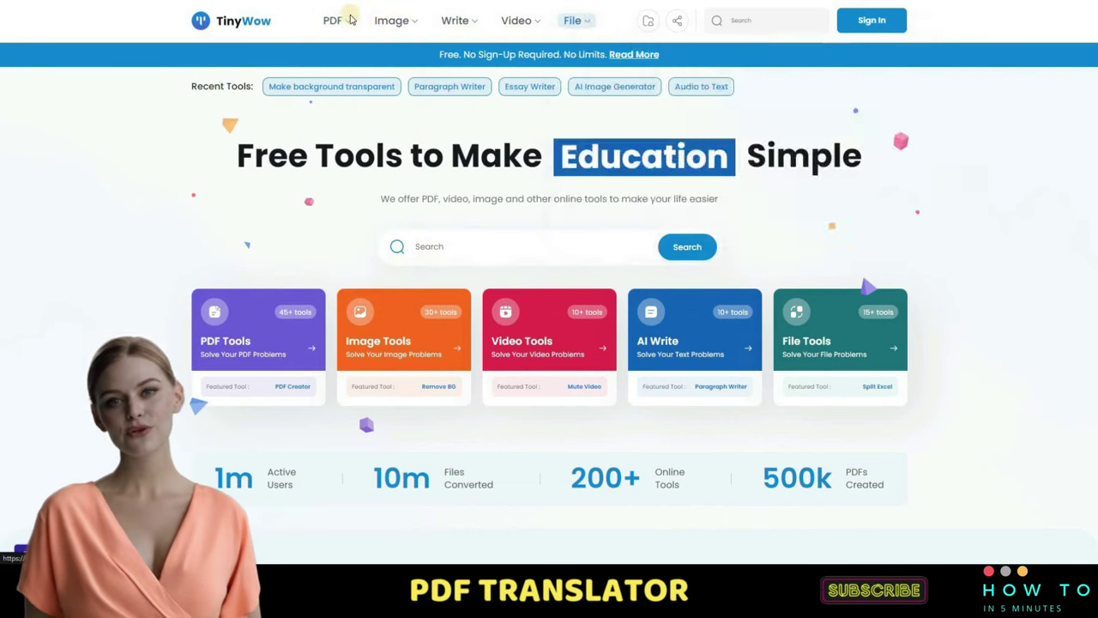
click(337, 21)
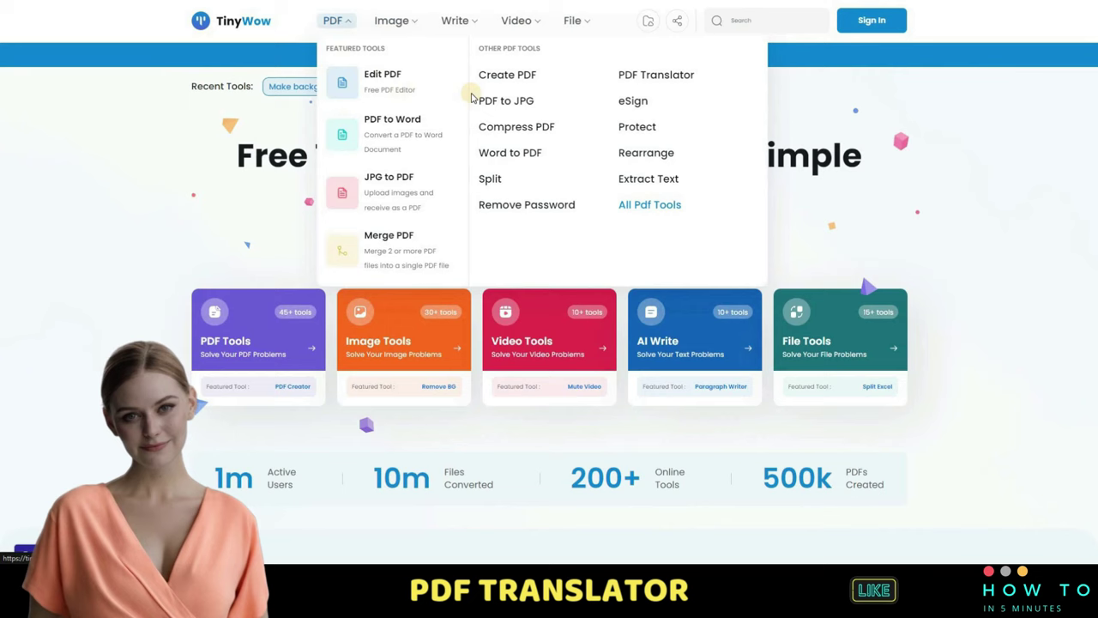
Translate the uploaded AI-on-jobs presentation PDF into Spanish with PDF Translator.
click(637, 77)
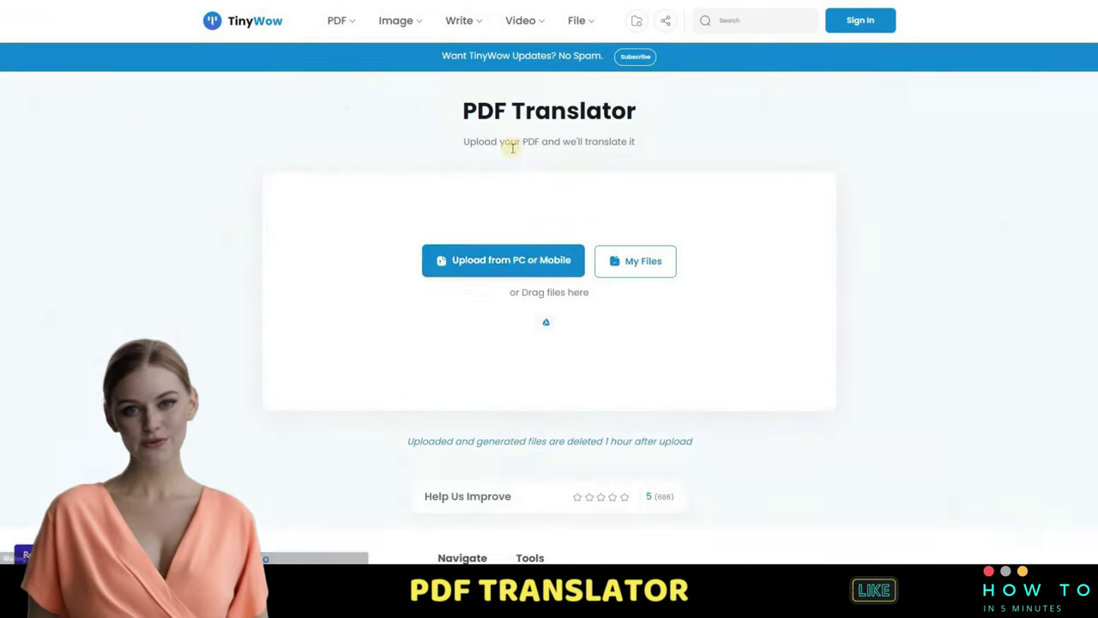
click(515, 258)
click(739, 517)
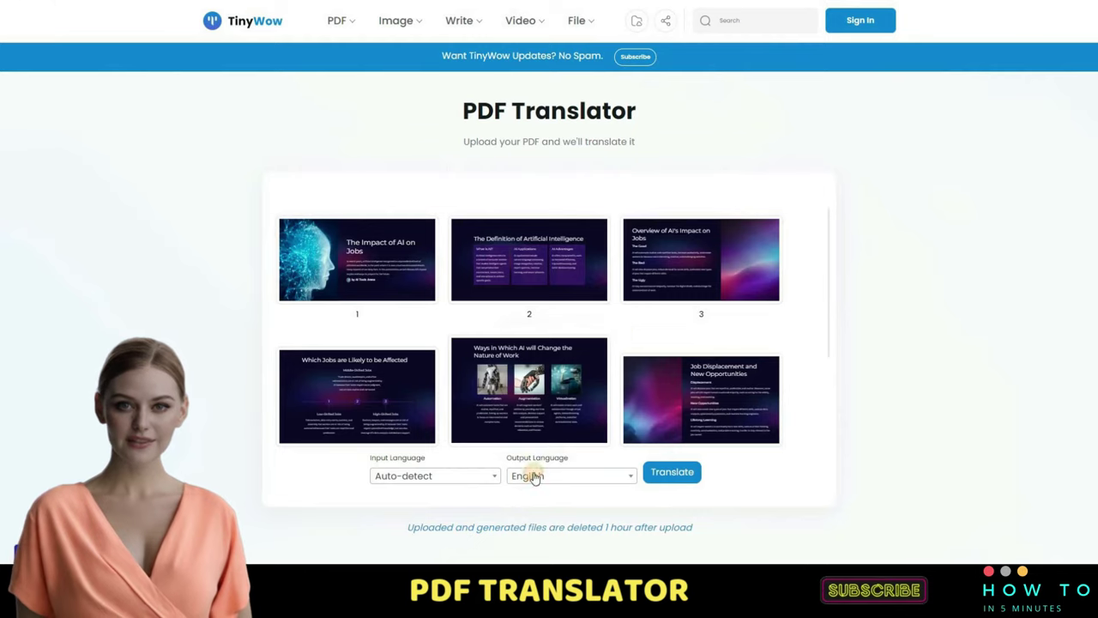
click(532, 475)
text(sp)
click(549, 454)
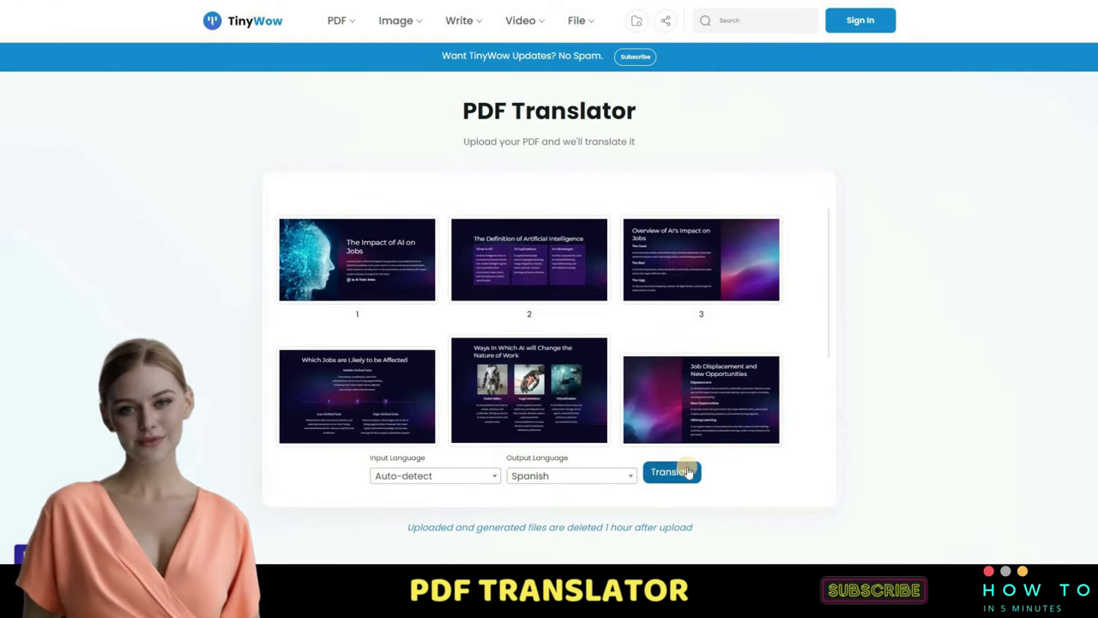
click(689, 471)
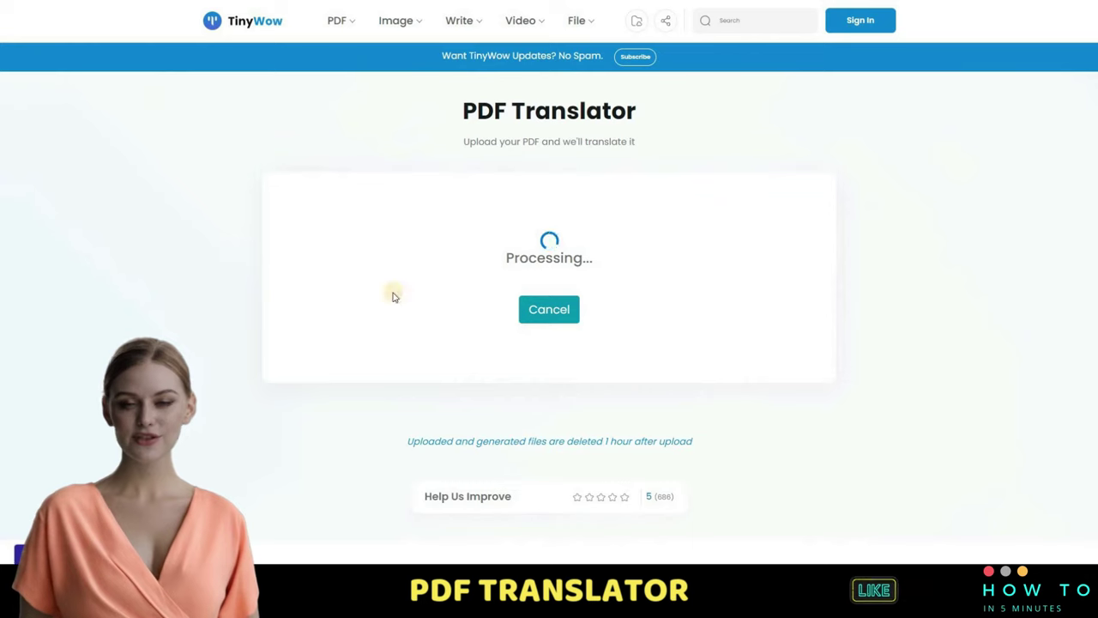
Download the translated Spanish Word document.
scroll(735, 382, down, 5)
scroll(735, 387, down, 5)
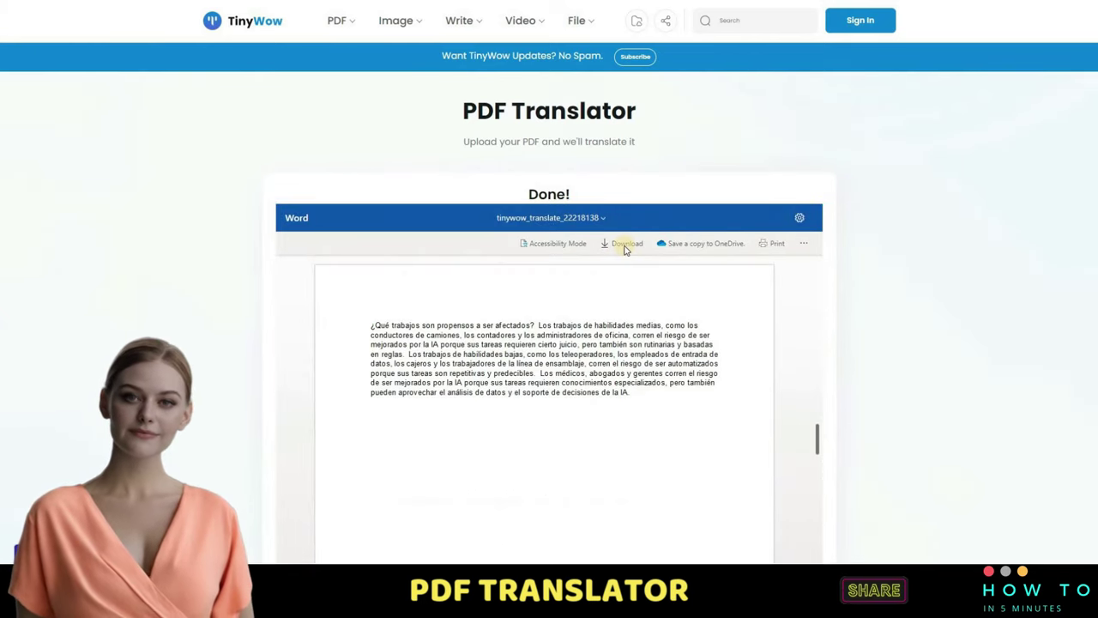
click(625, 245)
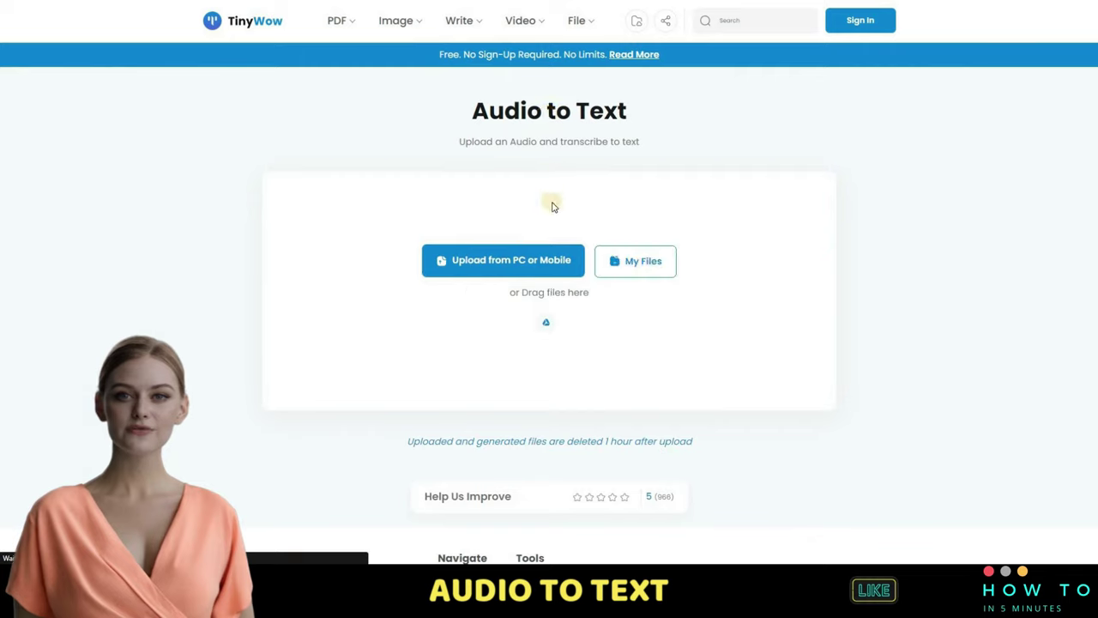
Upload the untitled audio file to Audio to Text for transcription.
click(503, 251)
click(167, 111)
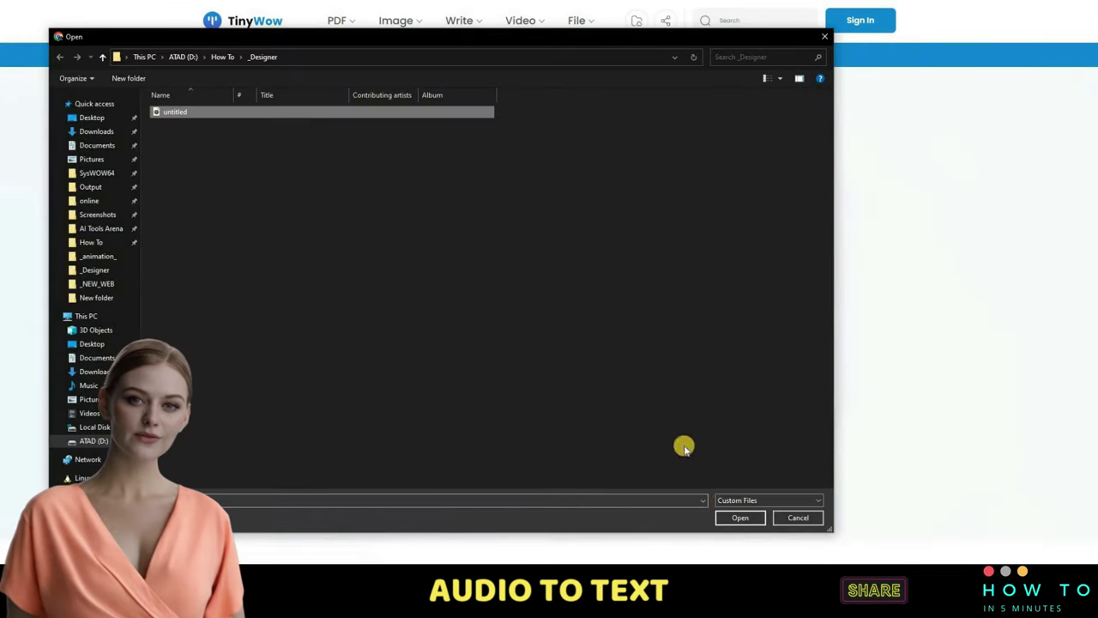
click(730, 518)
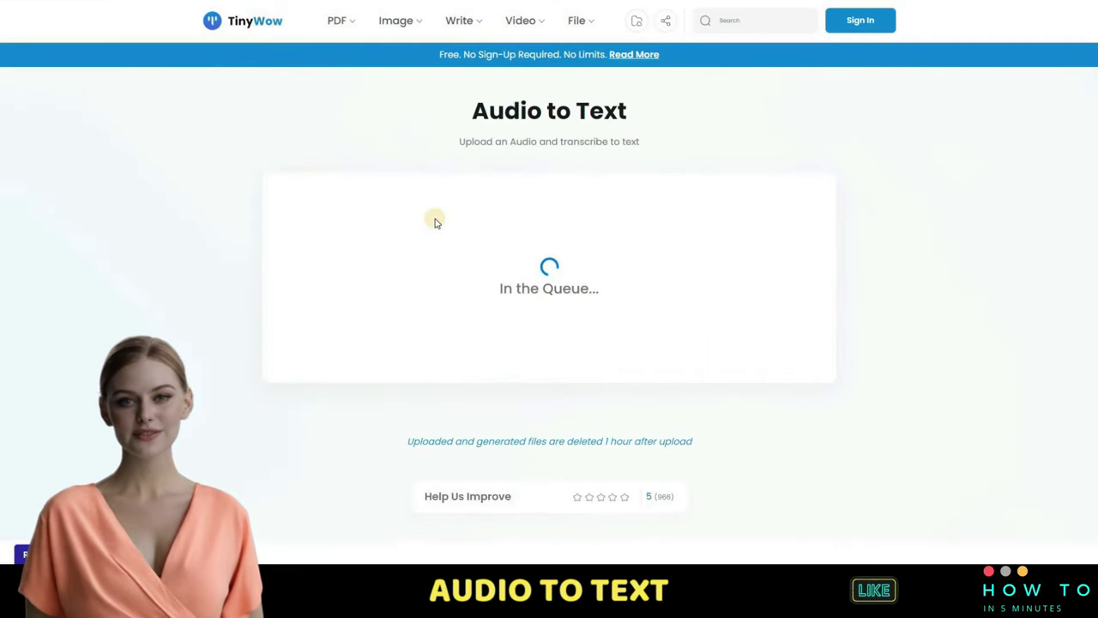
Save the transcript text file to the computer and open it.
click(553, 245)
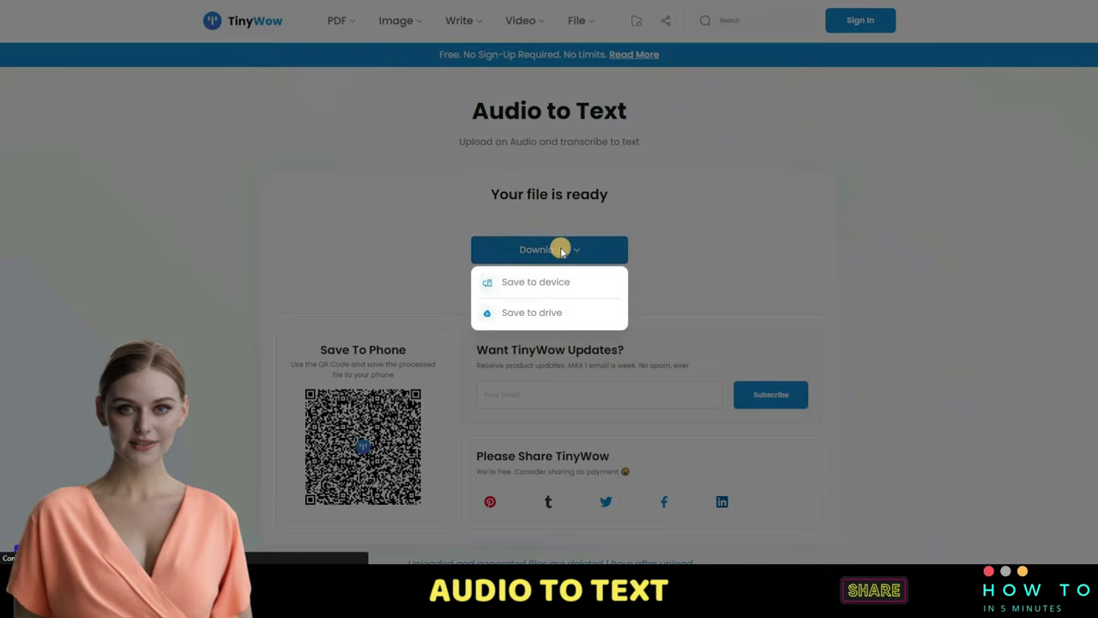
click(538, 284)
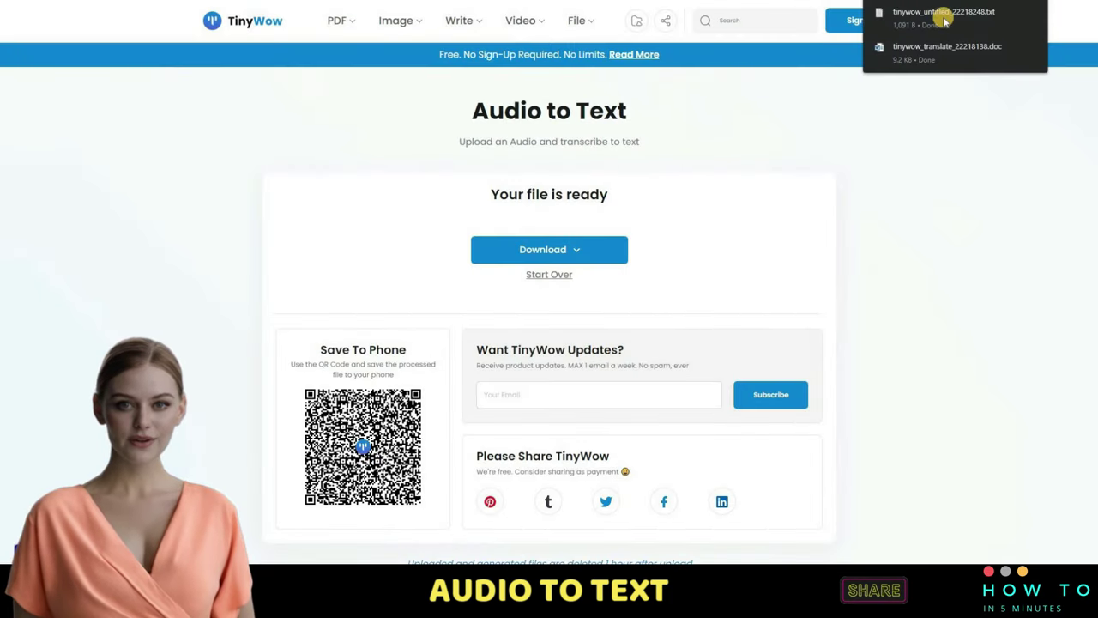
click(944, 19)
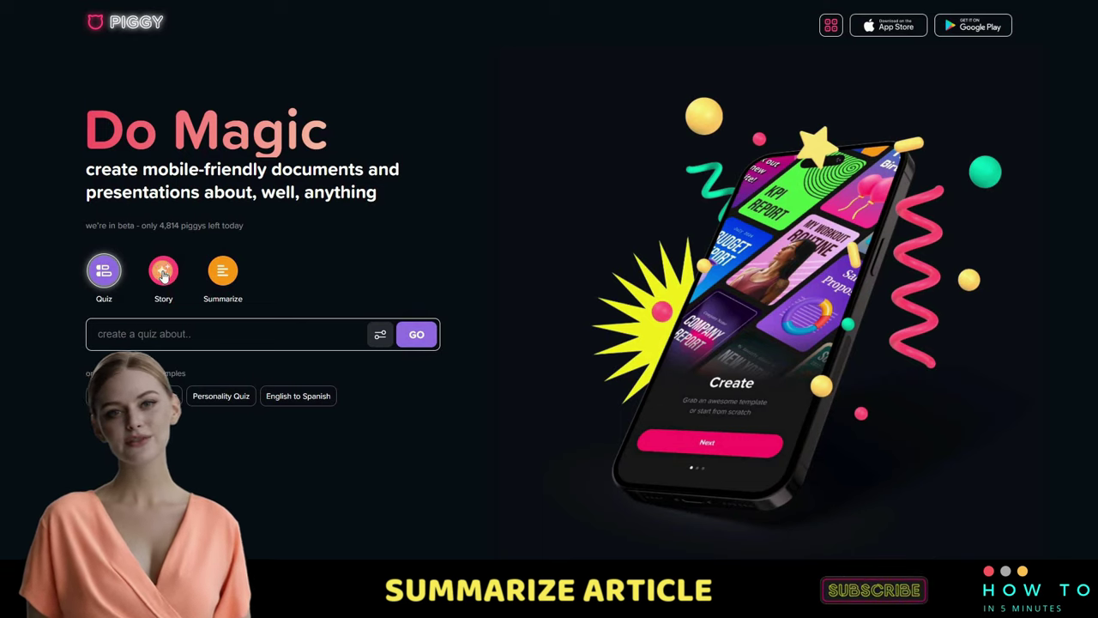
Select the Story option above Piggy's prompt box instead of Quiz.
click(163, 277)
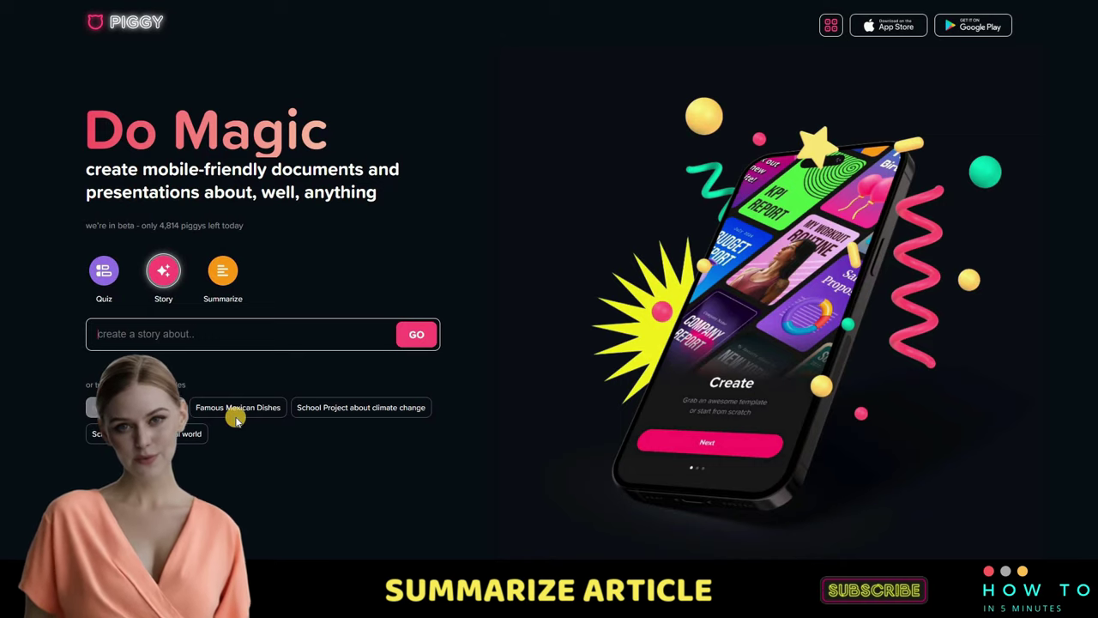
Generate a Summarize-mode story from the pasted Google Asian community article URL.
click(222, 270)
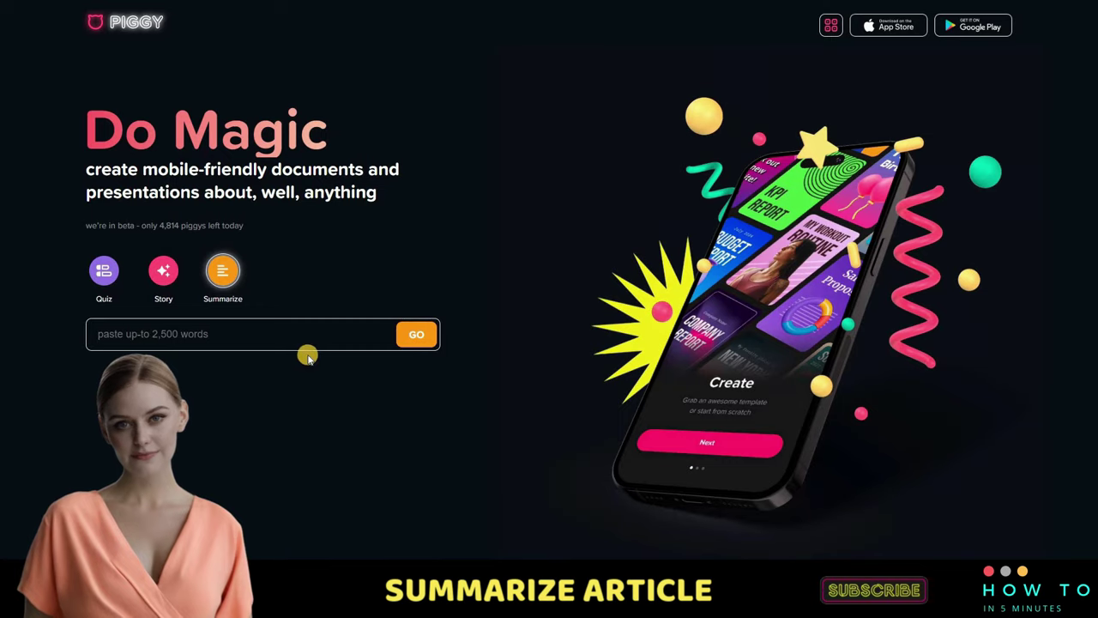
key(ctrl+v)
click(416, 333)
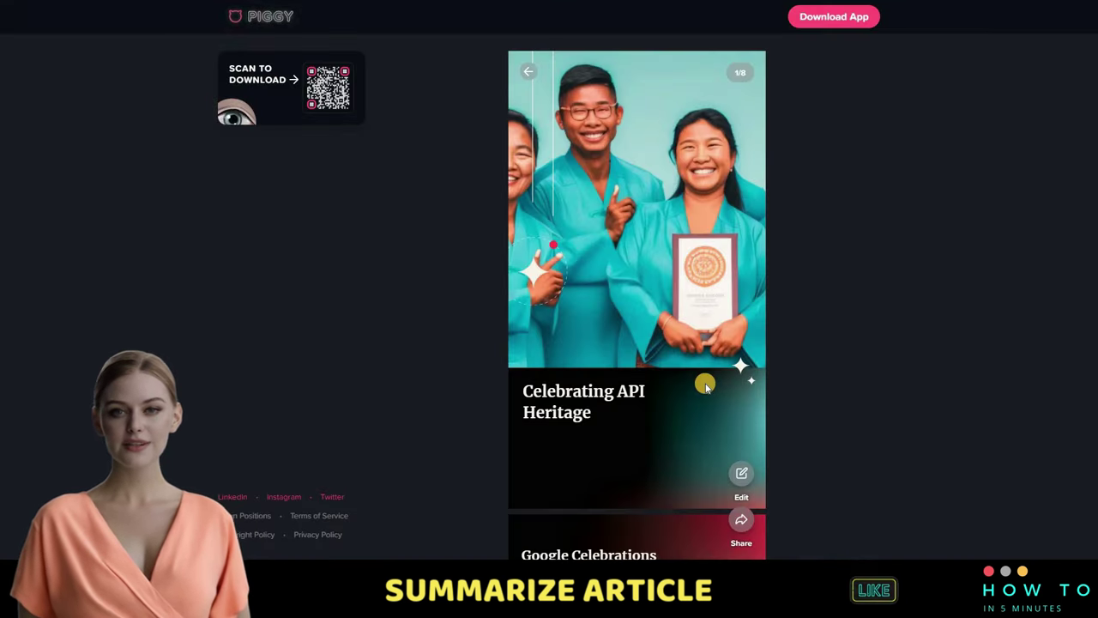
Scroll through all eight summary pages and save the story as images.
scroll(615, 223, down, 3)
scroll(615, 223, down, 3)
scroll(635, 249, down, 3)
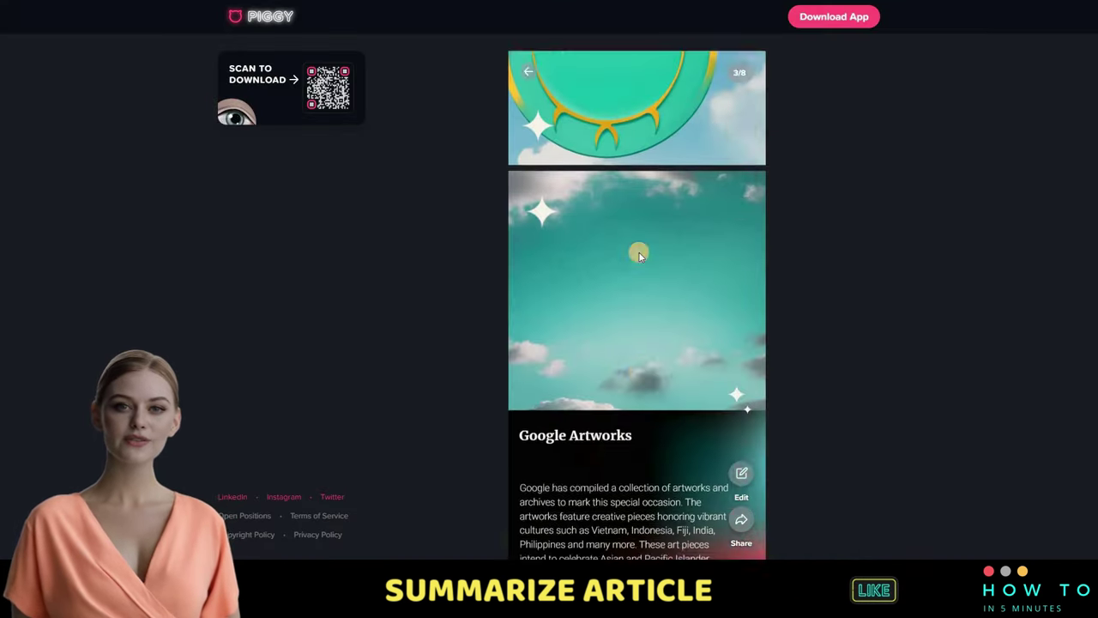
scroll(635, 249, down, 3)
scroll(639, 253, down, 3)
scroll(639, 253, down, 3)
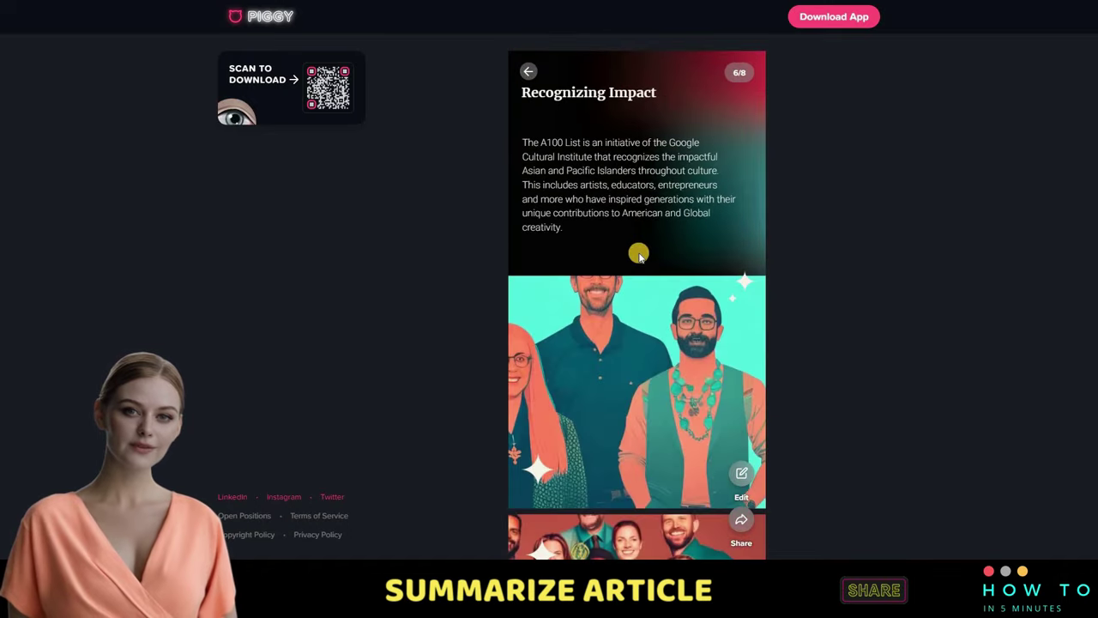
scroll(639, 253, down, 3)
scroll(639, 253, down, 3)
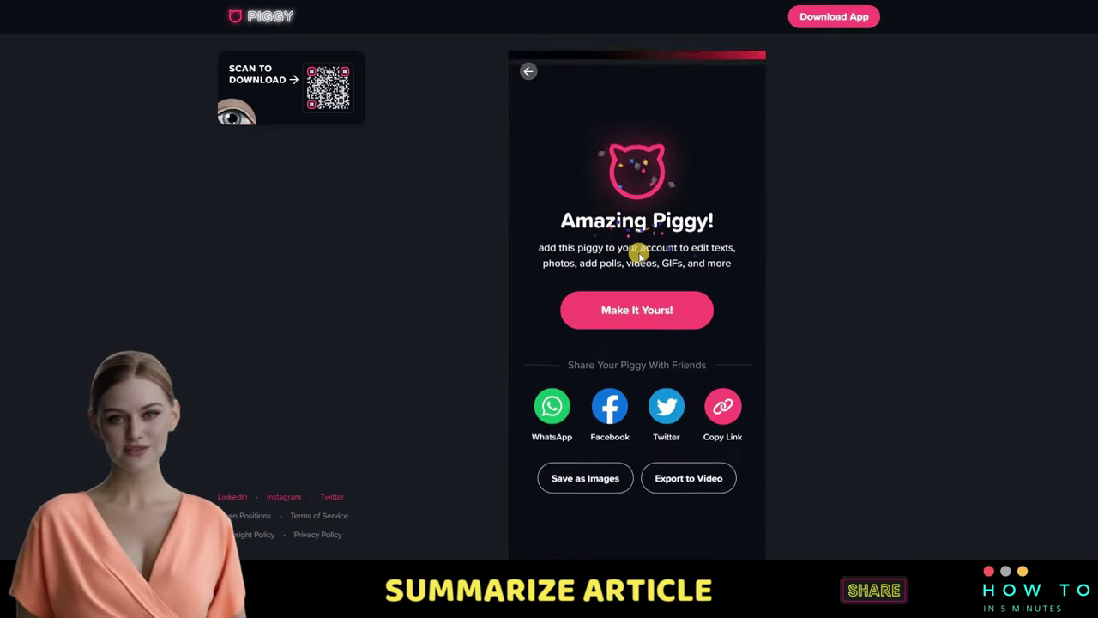
click(609, 464)
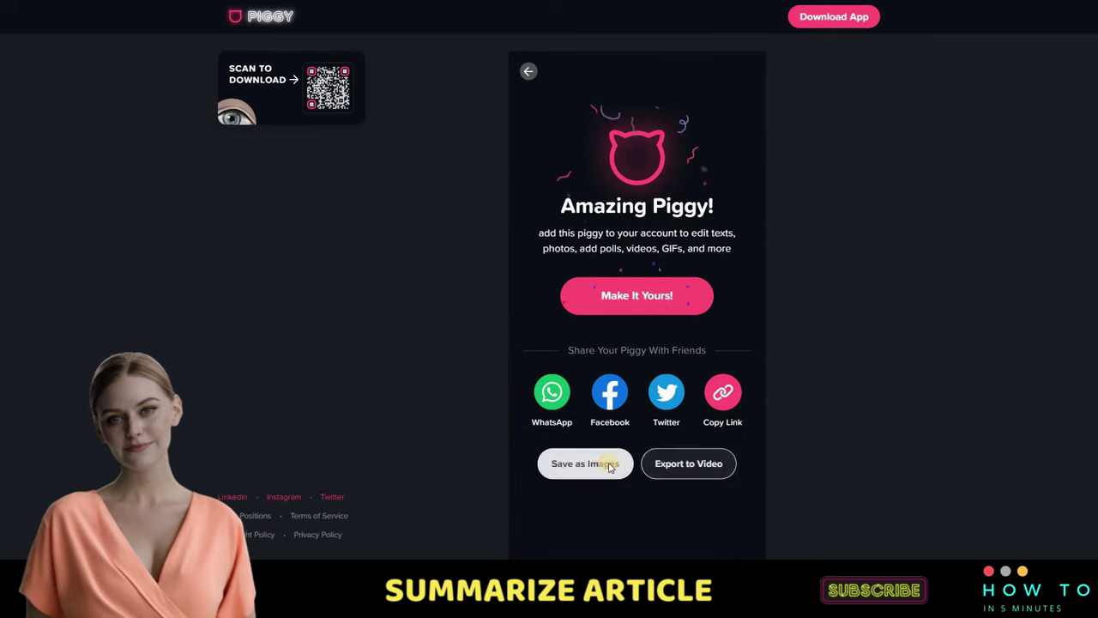